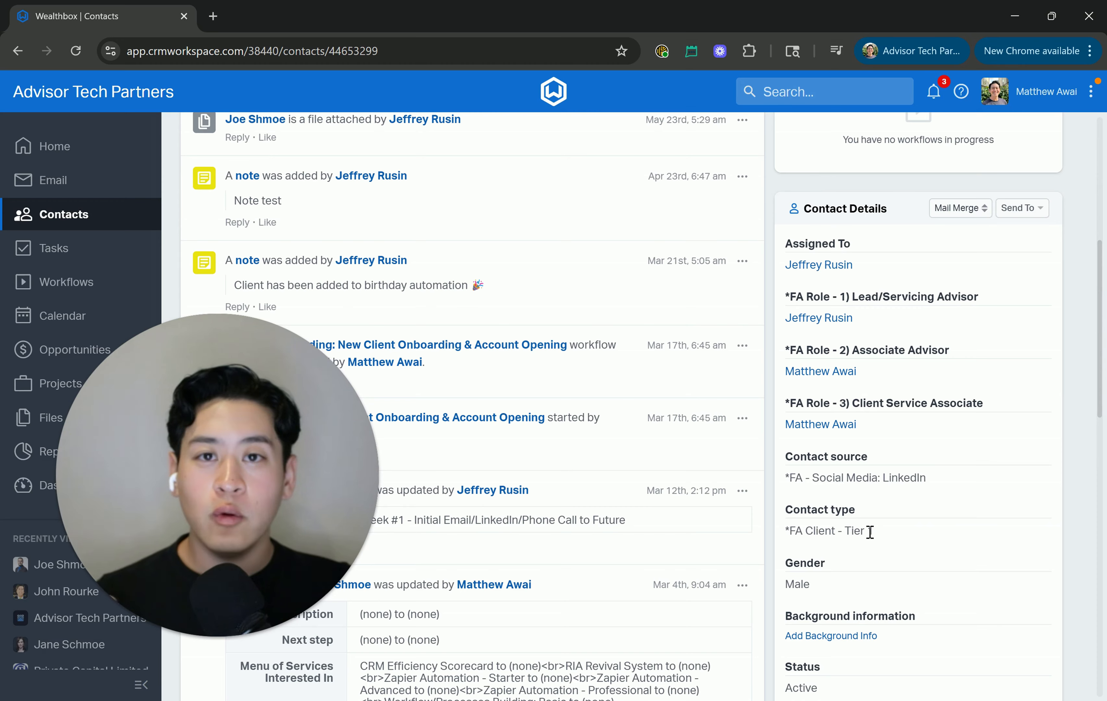
# - Open the displayed contact's record for editing
pyautogui.scroll(8, 870, 532)
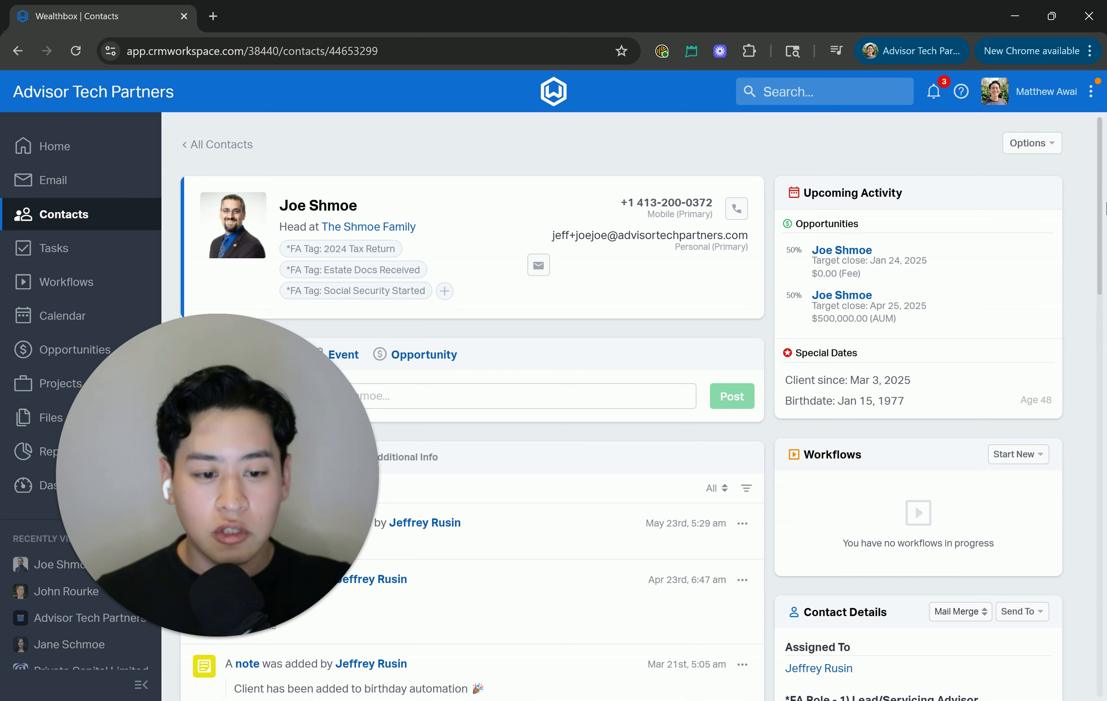
pyautogui.click(1040, 144)
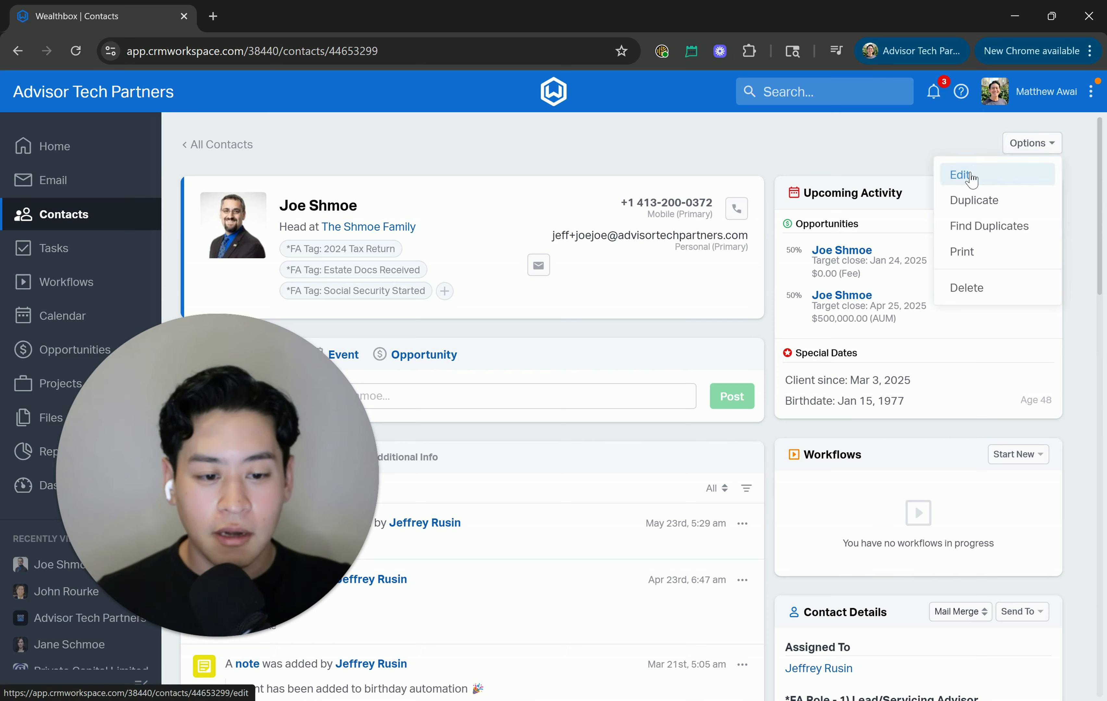
pyautogui.click(962, 174)
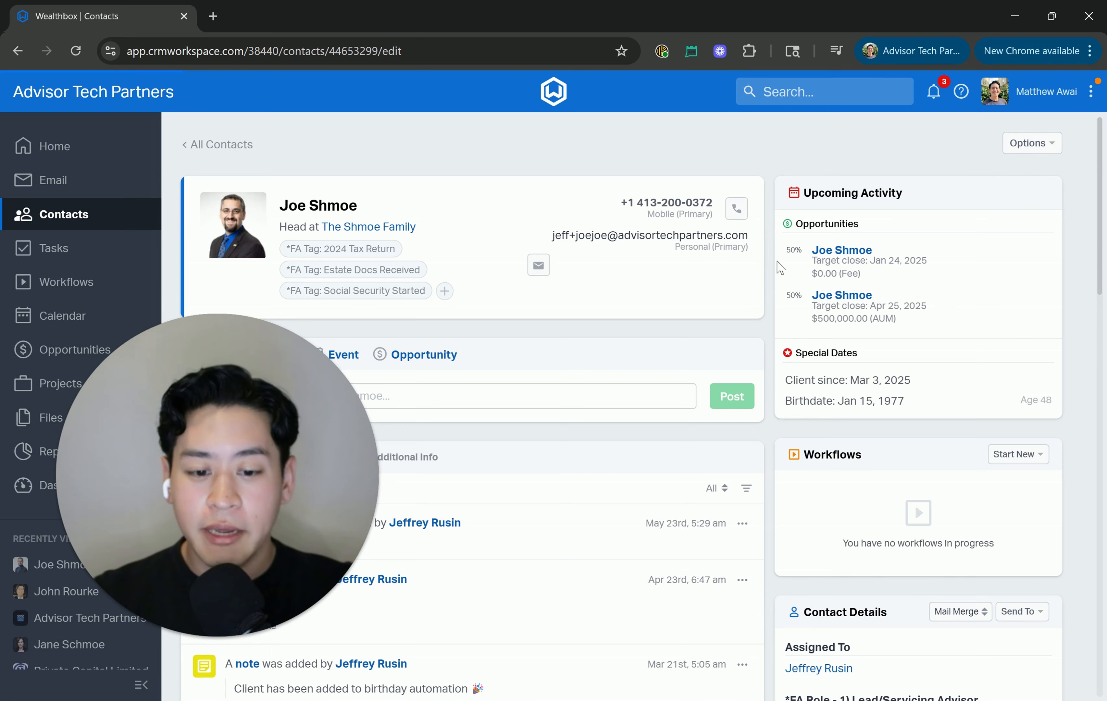
pyautogui.click(1027, 146)
pyautogui.click(963, 175)
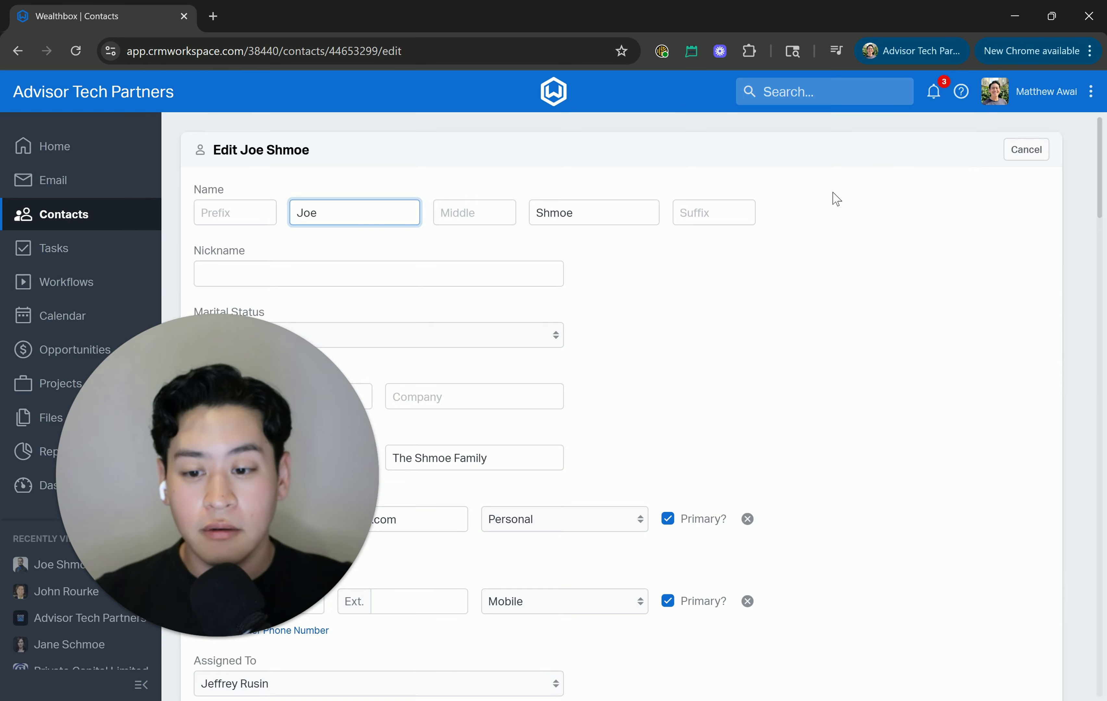
# - Review the options available for the contact's Contact Type, keeping the current selection
pyautogui.scroll(-2, 417, 352)
pyautogui.moveTo(255, 399); pyautogui.dragTo(915, 413)
pyautogui.scroll(-20, 527, 436)
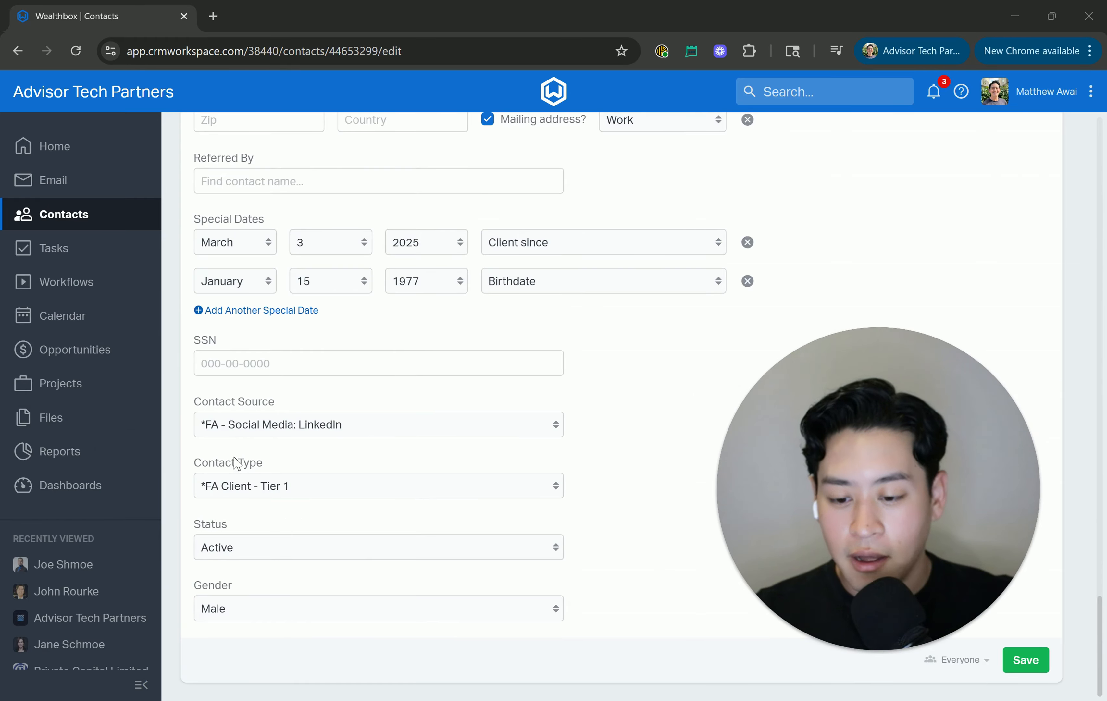
pyautogui.click(270, 491)
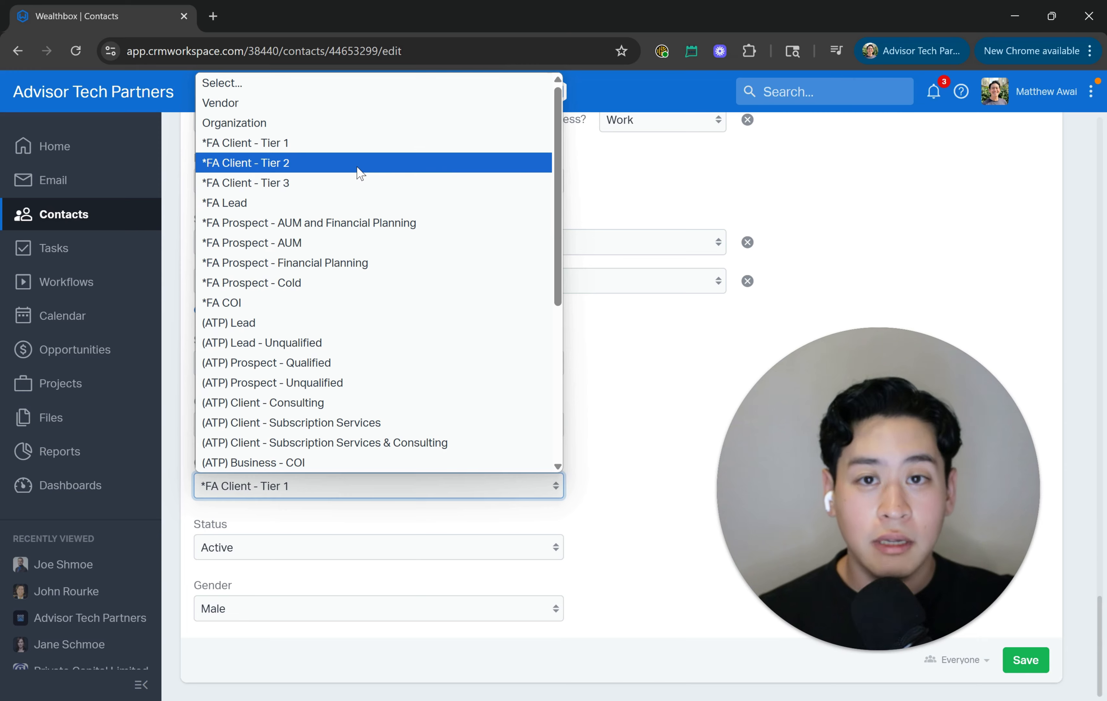
pyautogui.click(602, 170)
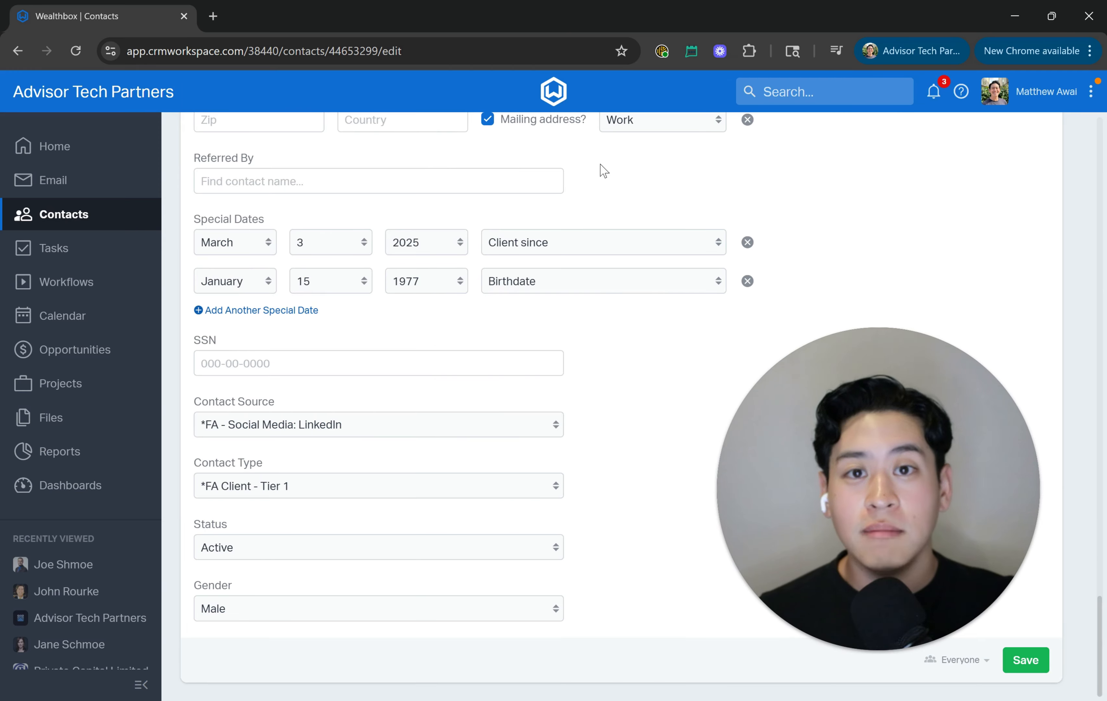
pyautogui.scroll(3, 602, 170)
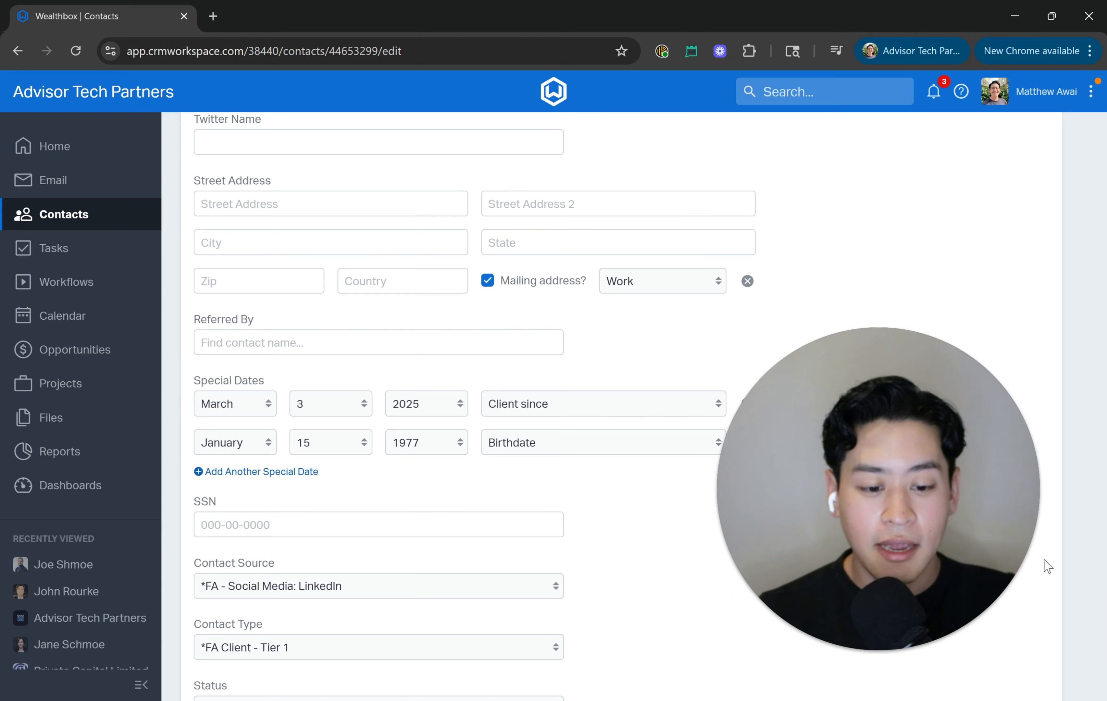
pyautogui.scroll(-2, 1066, 572)
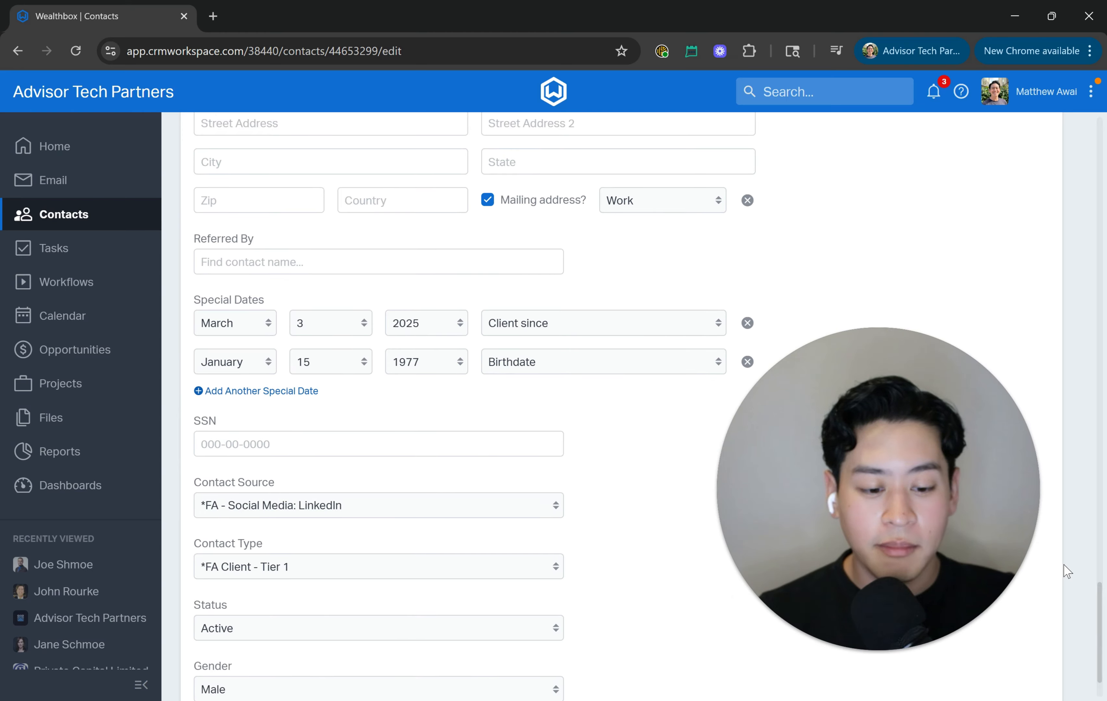
# - Open the Contact Types list in the workspace customization settings
pyautogui.click(1093, 93)
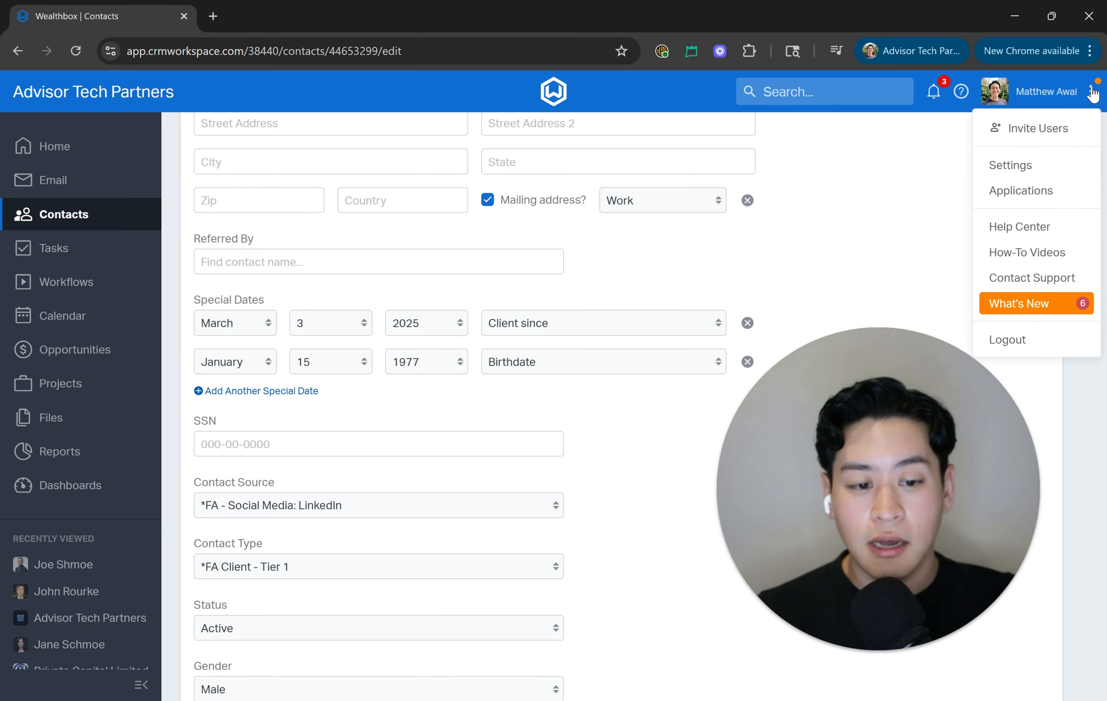
pyautogui.click(1032, 166)
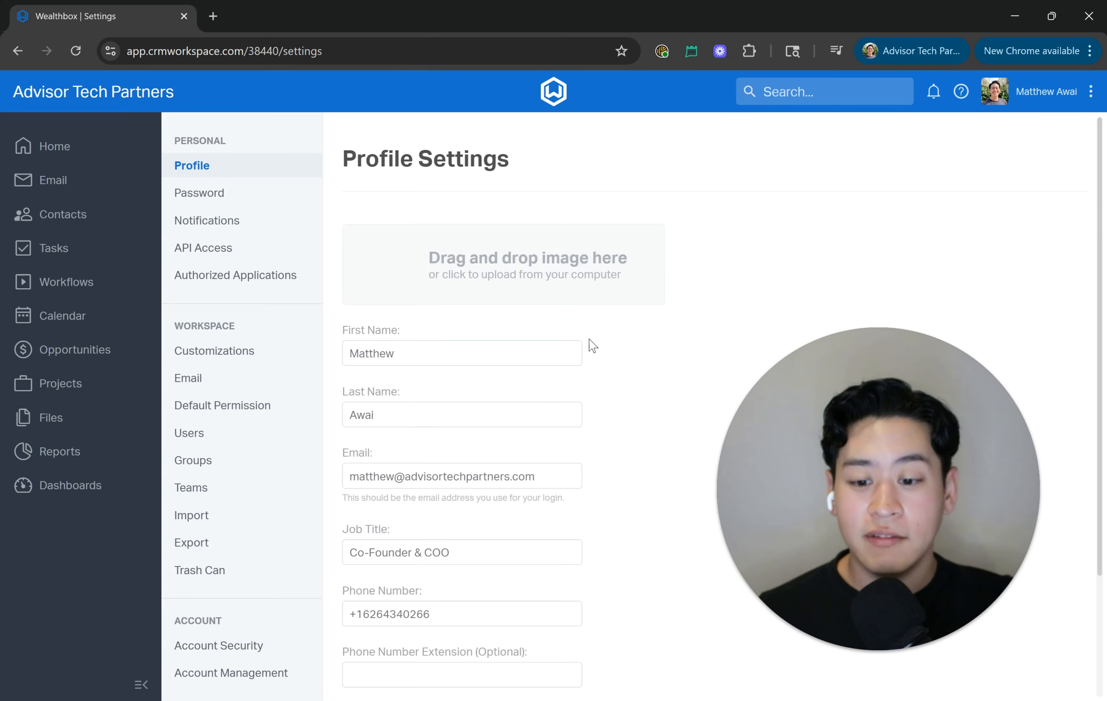
pyautogui.doubleClick(176, 329)
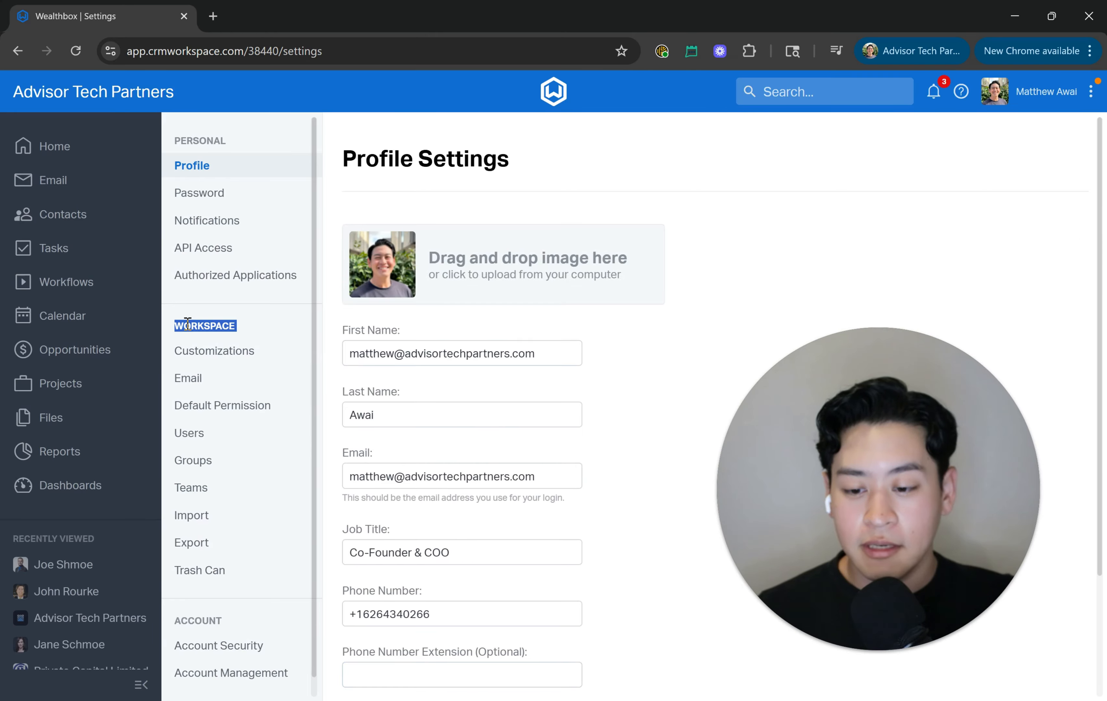
pyautogui.click(237, 354)
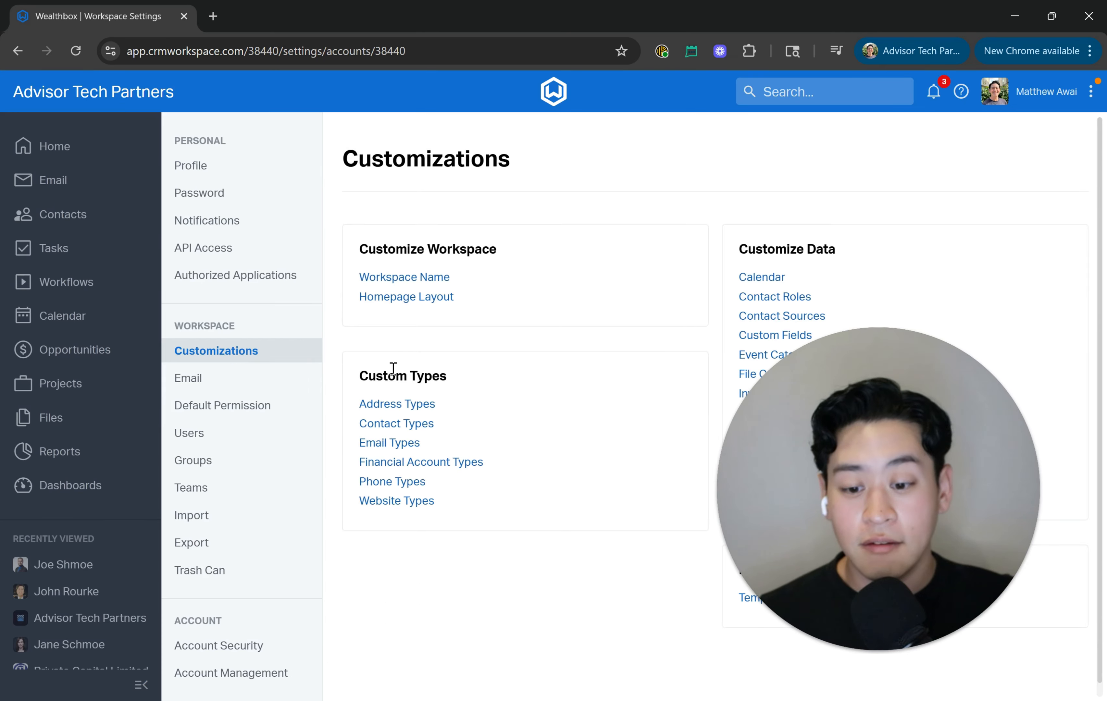
pyautogui.tripleClick(393, 370)
pyautogui.tripleClick(425, 375)
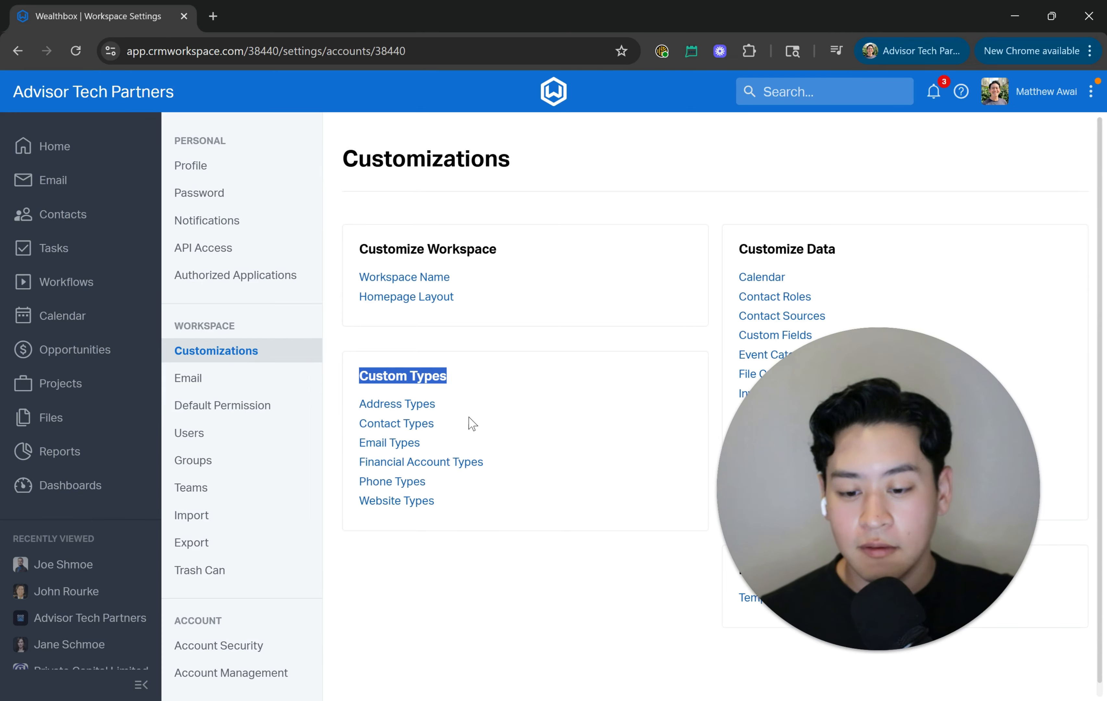
pyautogui.click(397, 430)
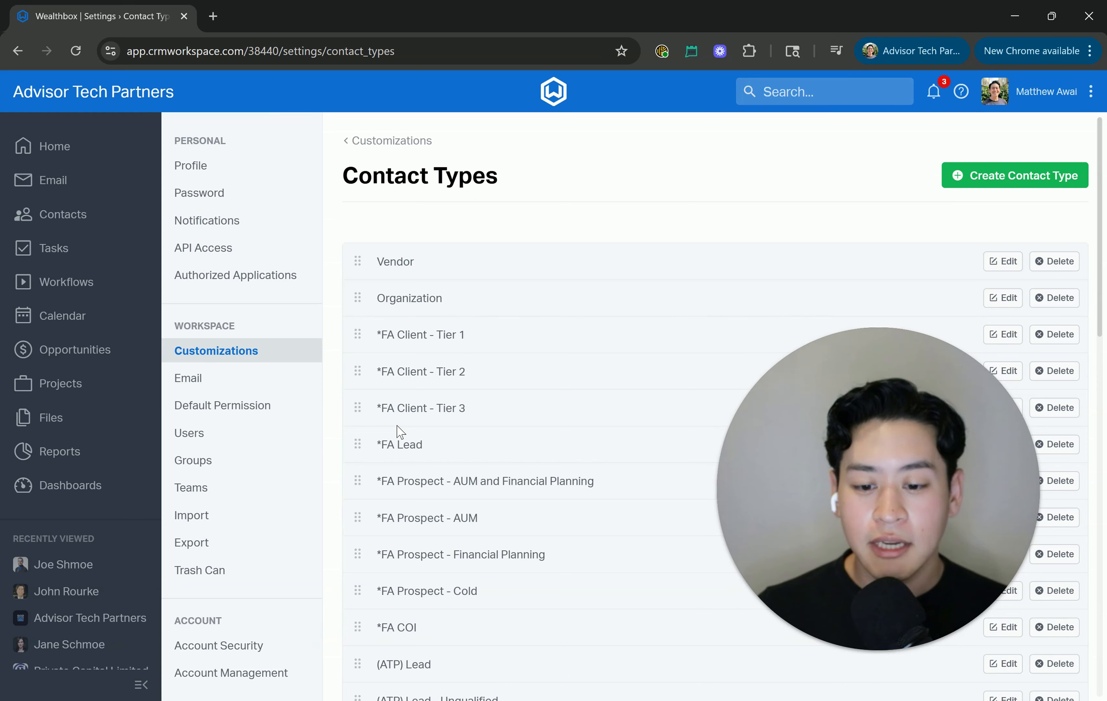
# - Create a contact type named "*FA Client - Tier 1+" and place it directly above "*FA Client - Tier 1"
pyautogui.scroll(-2, 425, 329)
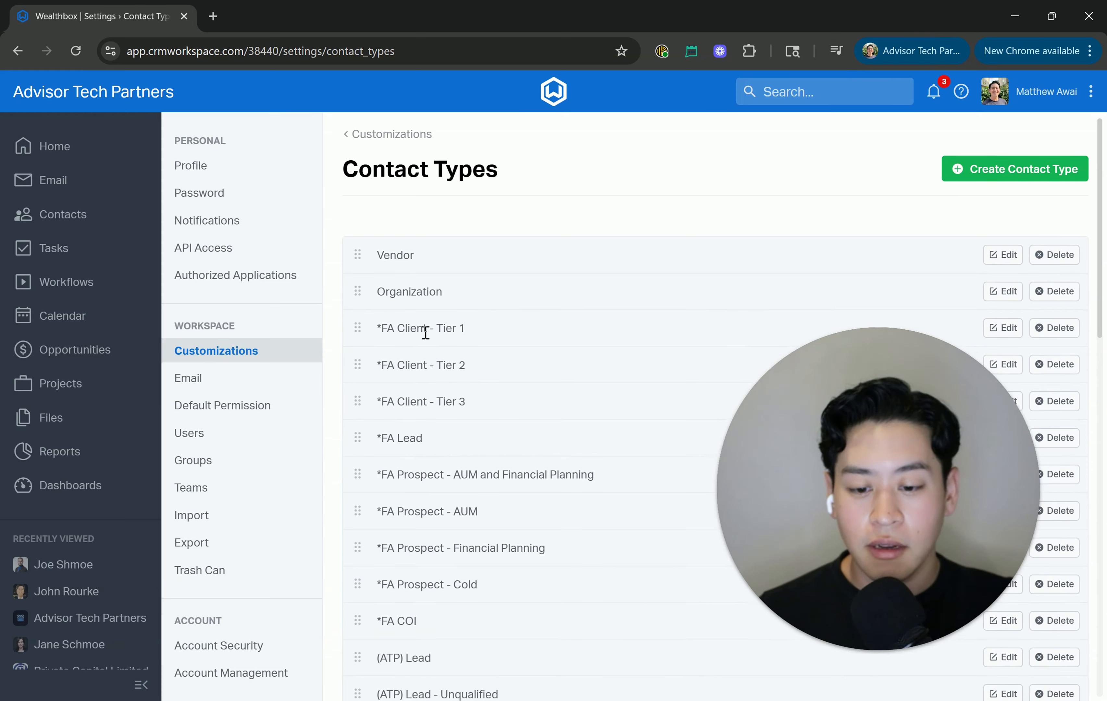
pyautogui.tripleClick(434, 256)
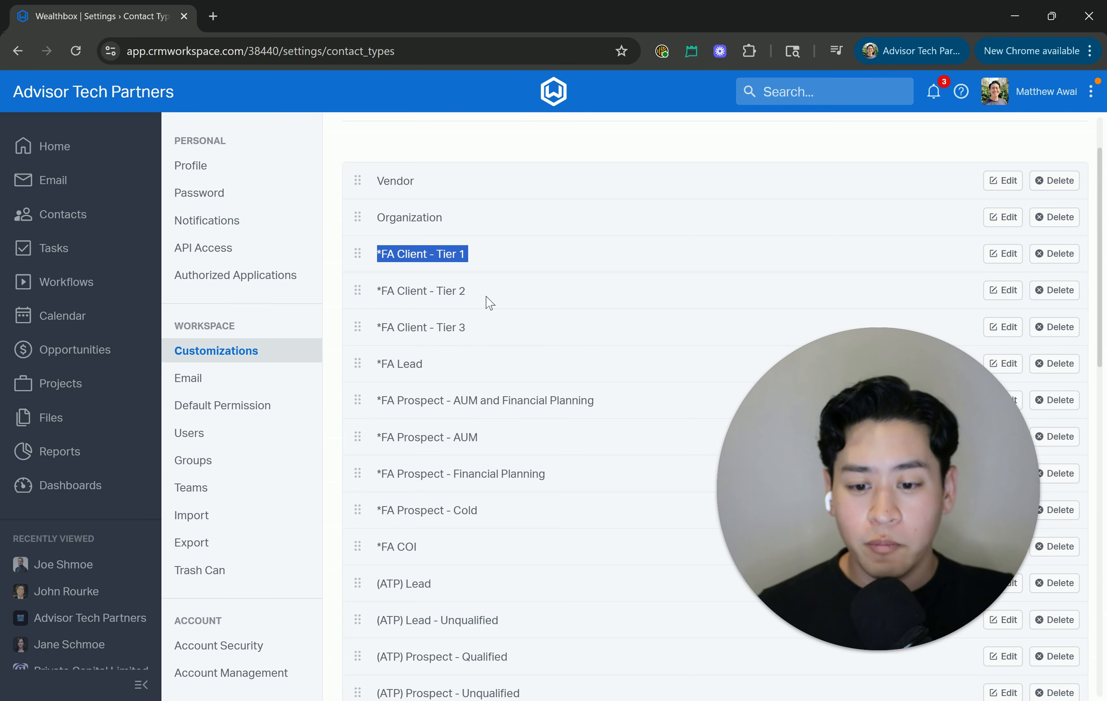
pyautogui.tripleClick(458, 258)
pyautogui.hotkey('ctrl', 'c')
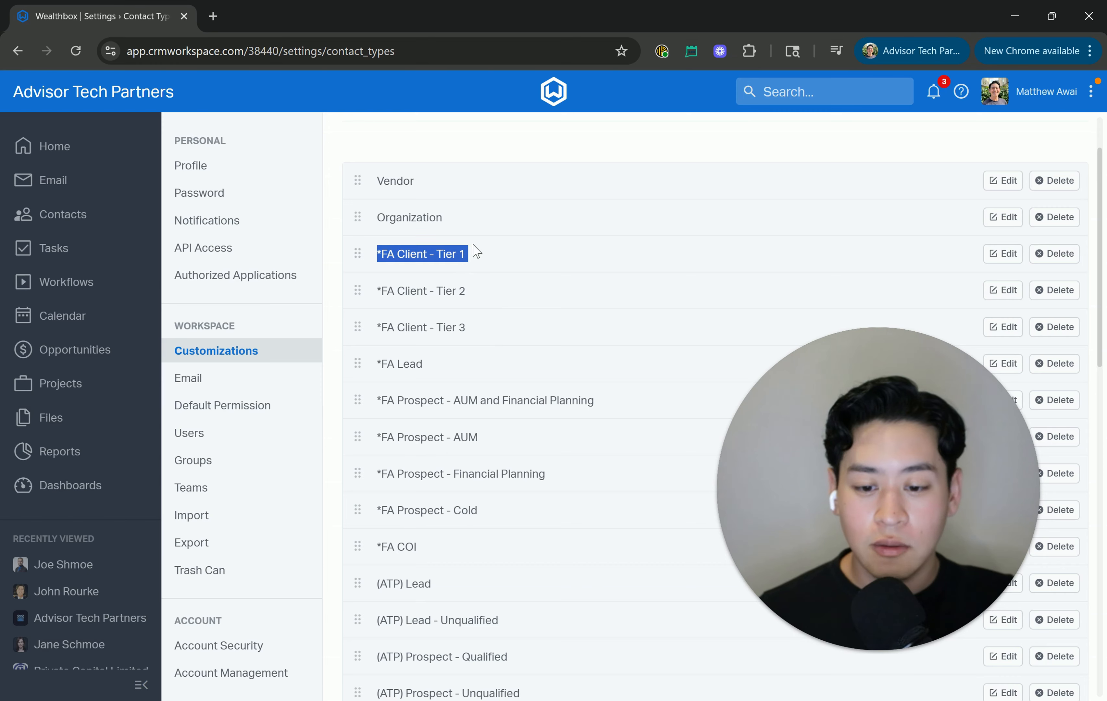
pyautogui.click(475, 253)
pyautogui.scroll(2, 490, 279)
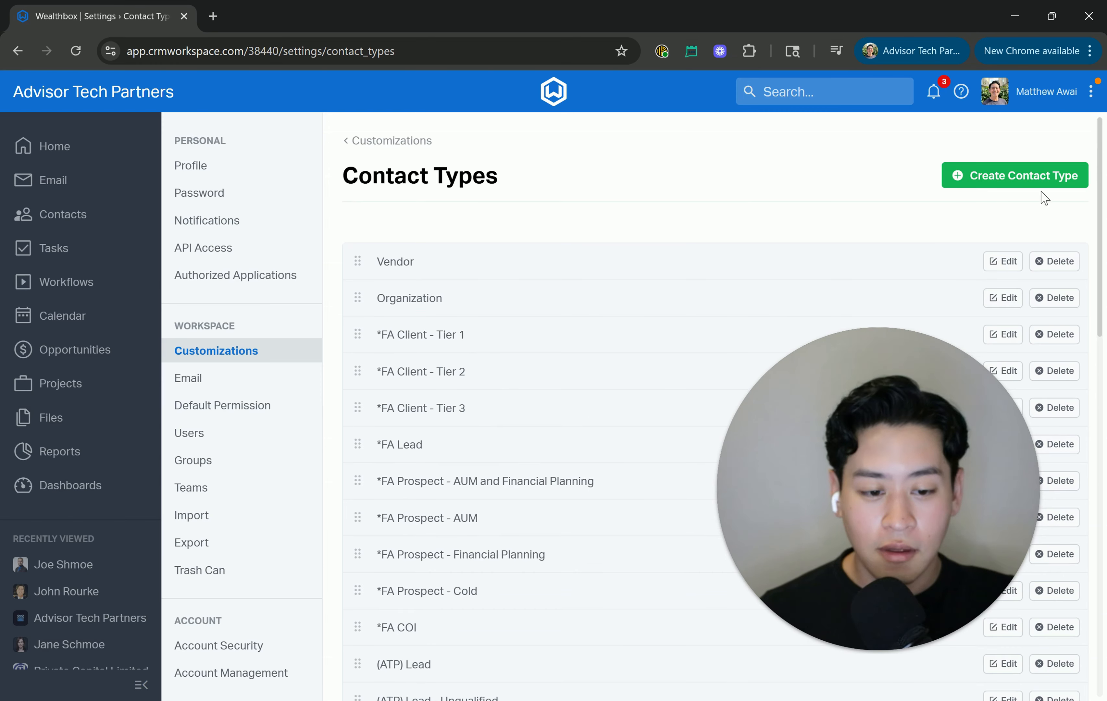
pyautogui.click(1010, 181)
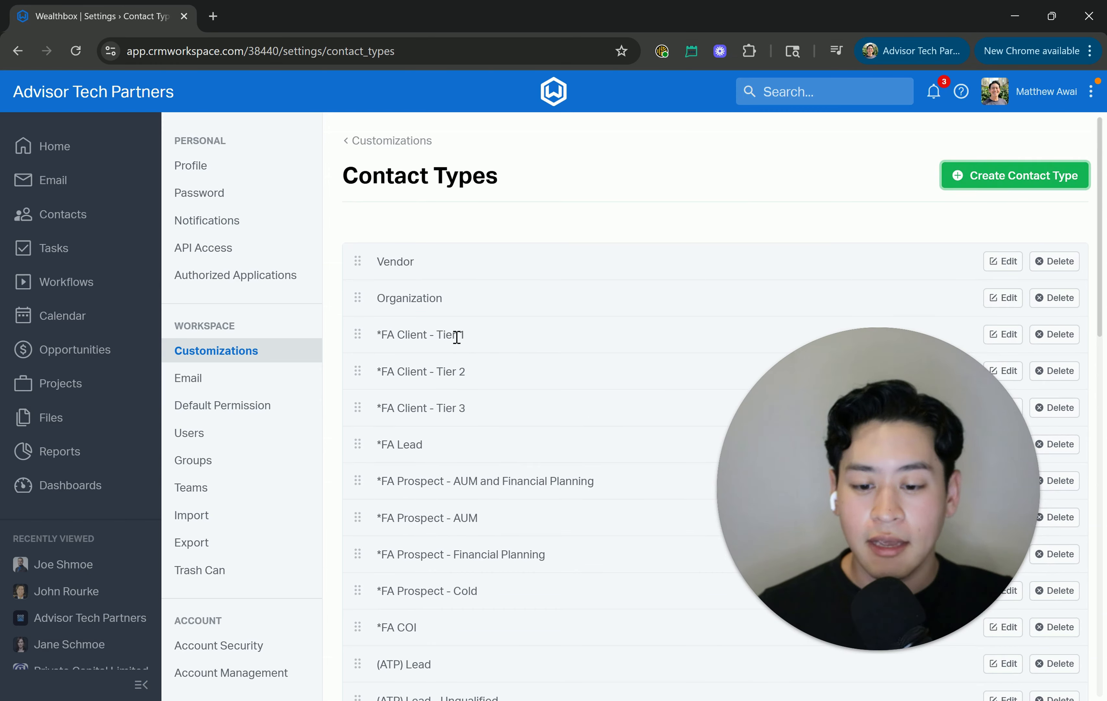
pyautogui.click(459, 324)
pyautogui.hotkey('ctrl', 'v')
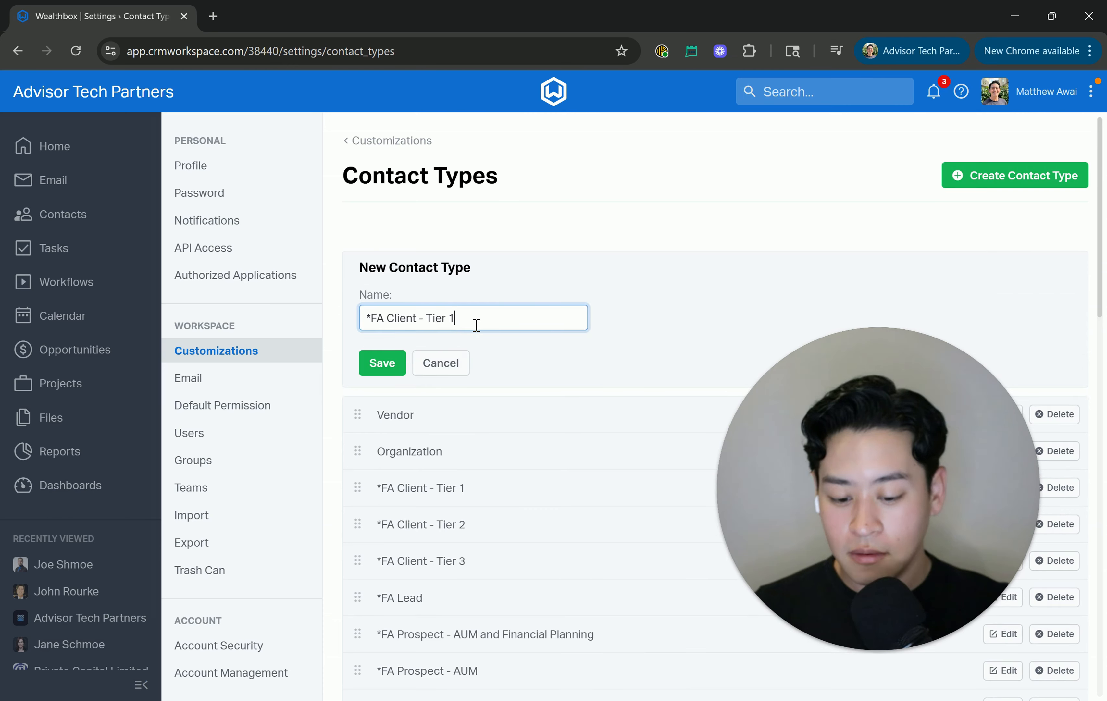
pyautogui.write('+')
pyautogui.click(375, 360)
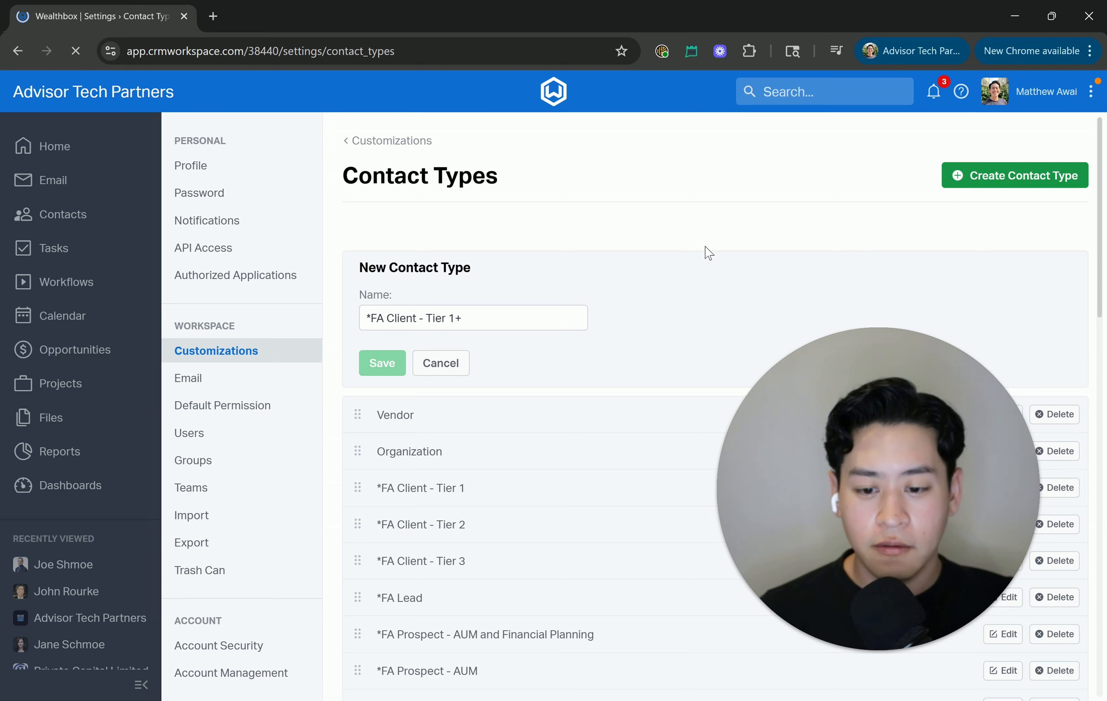
pyautogui.scroll(-10, 672, 296)
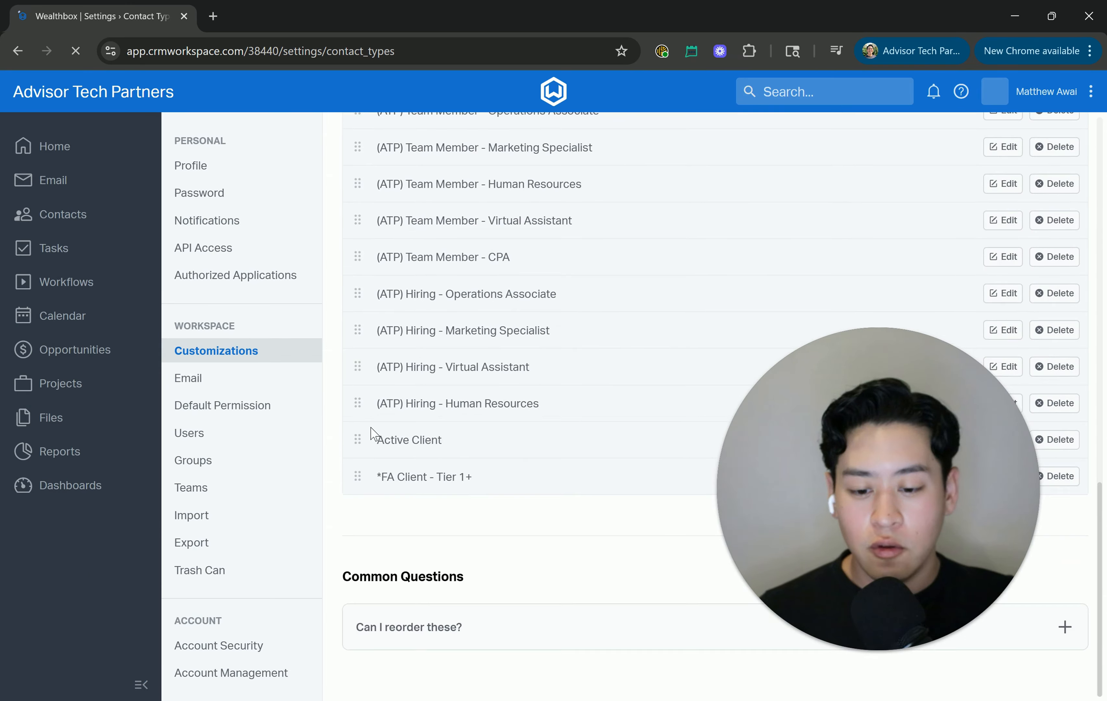
pyautogui.moveTo(356, 477); pyautogui.dragTo(373, 337)
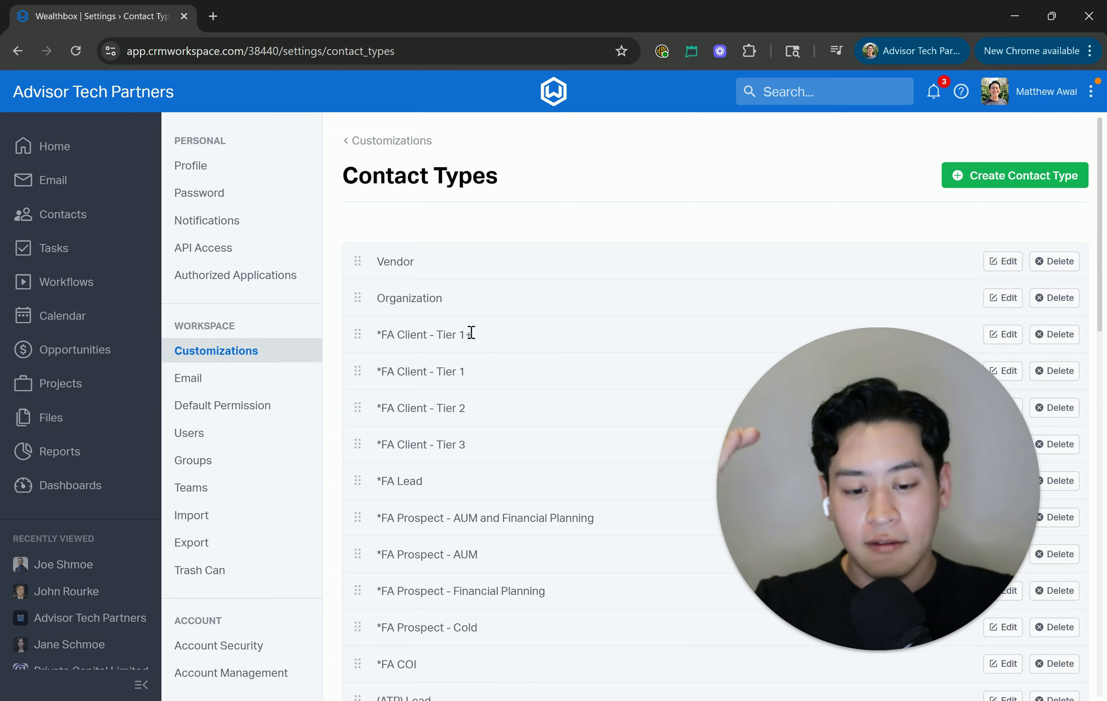
# - Create a contact type named "*FA Client - Tier 2+" and place it directly above "*FA Client - Tier 2"
pyautogui.tripleClick(456, 407)
pyautogui.hotkey('ctrl', 'c')
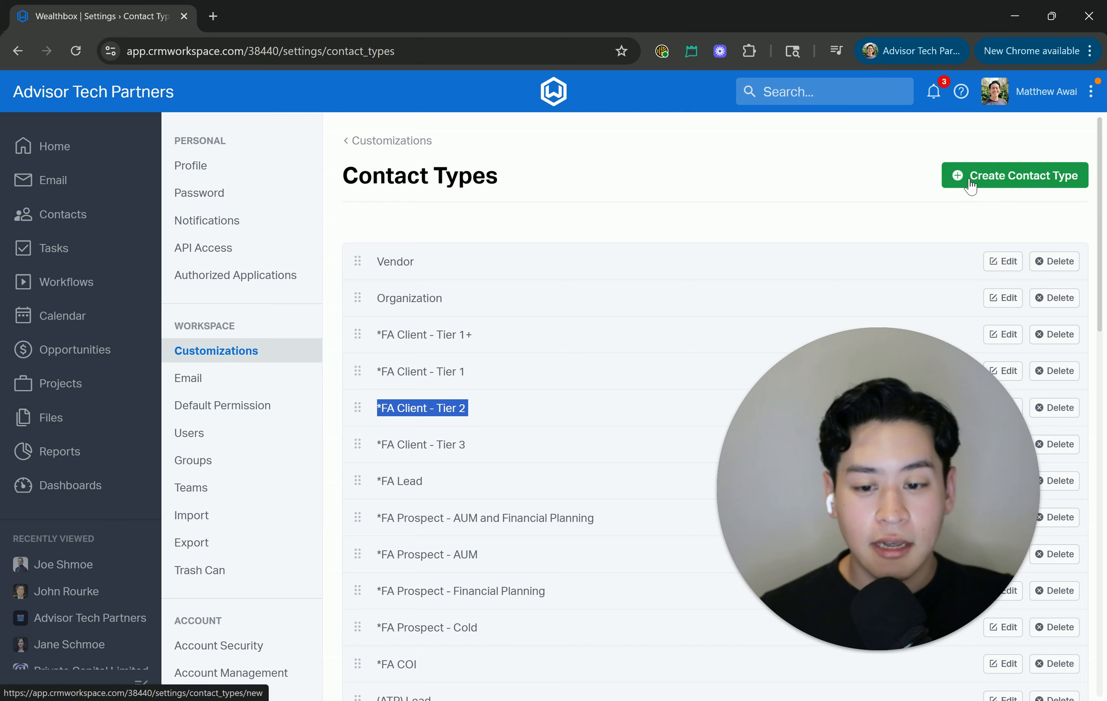
pyautogui.click(994, 185)
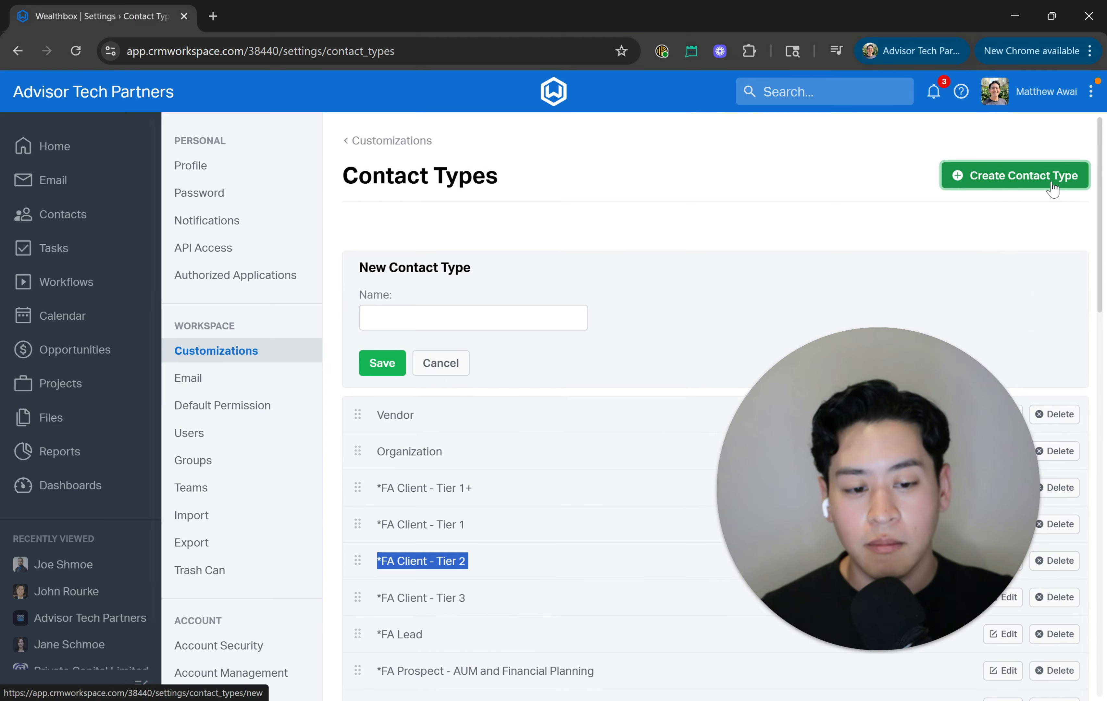
pyautogui.click(376, 319)
pyautogui.hotkey('ctrl', 'v')
pyautogui.write('+')
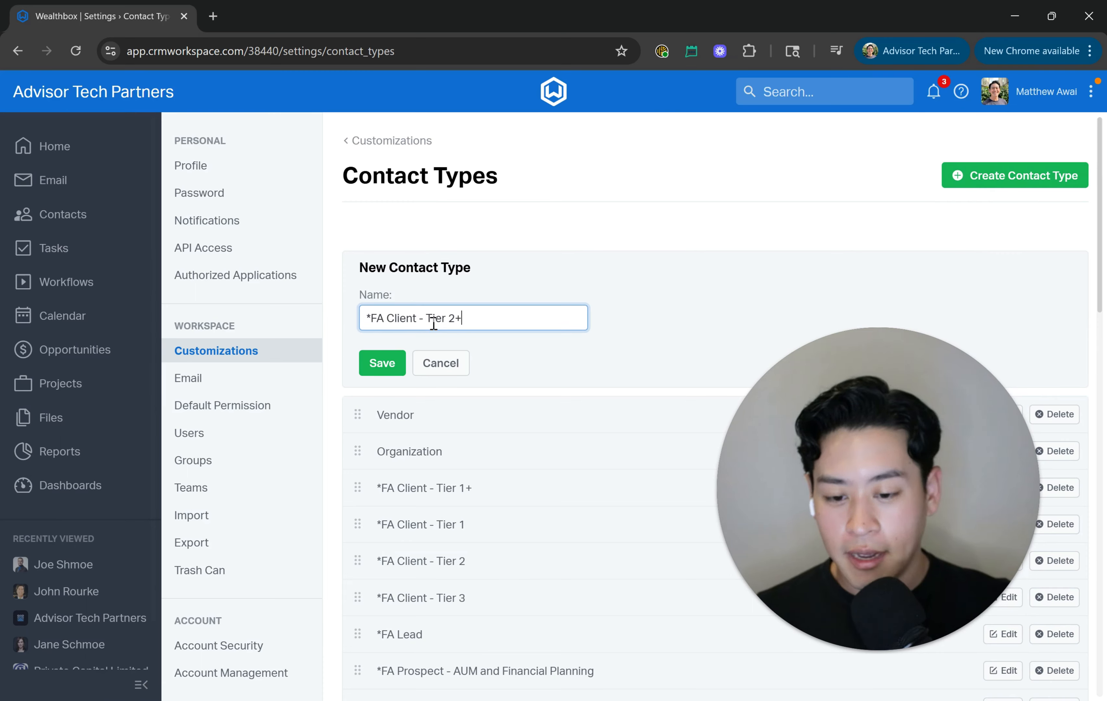
pyautogui.click(385, 367)
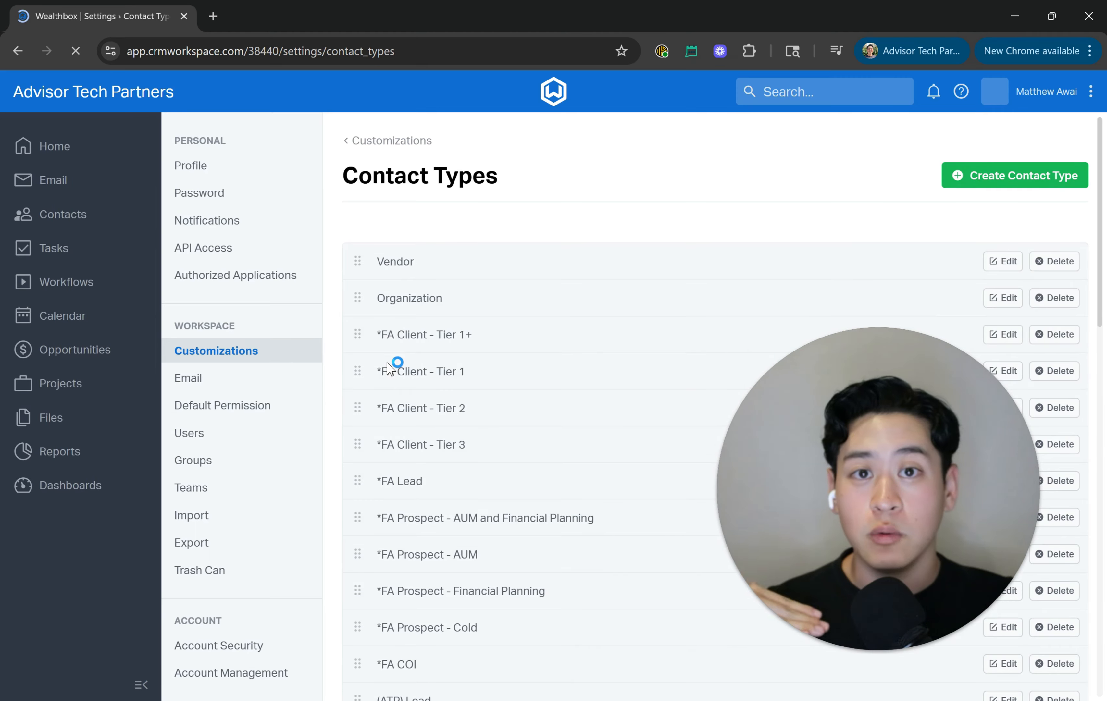
pyautogui.scroll(-15, 390, 365)
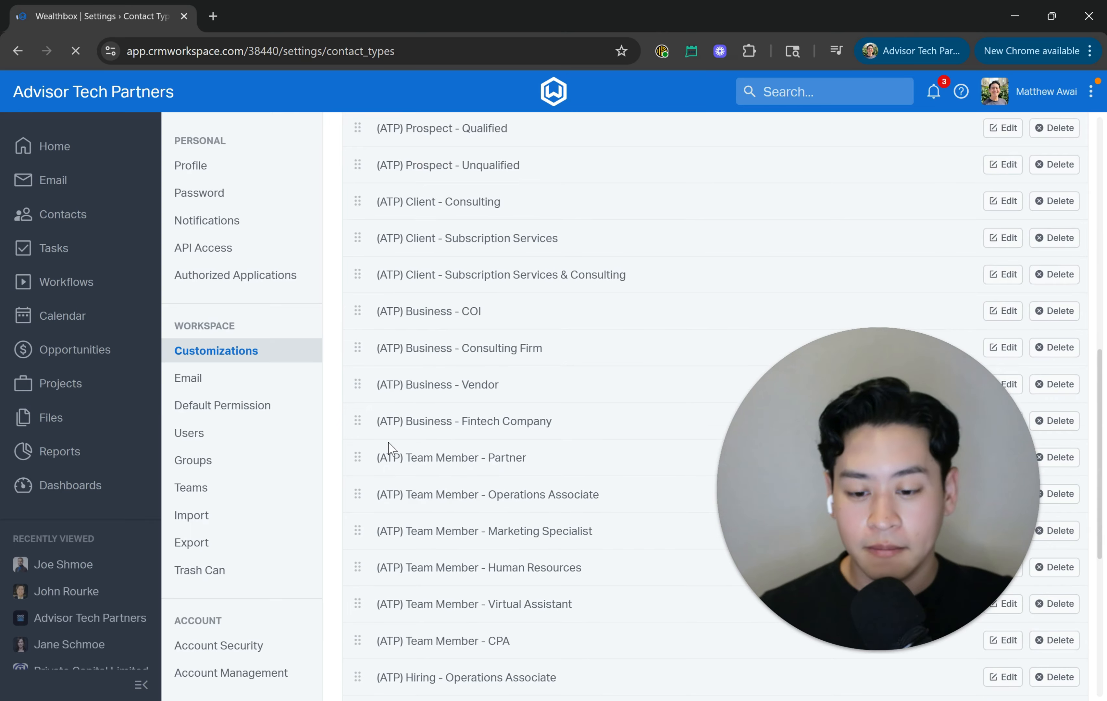
pyautogui.moveTo(357, 601); pyautogui.dragTo(376, 265)
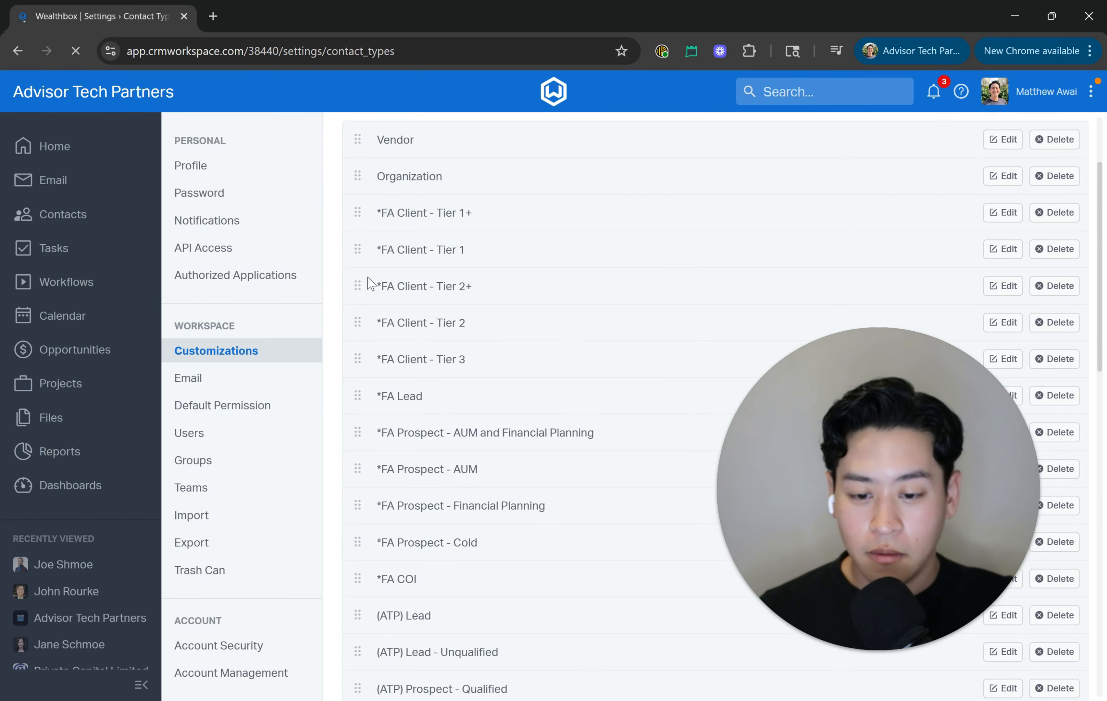
# - Create a contact type named "*FA Client - Tier 3+" and place it directly above "*FA Client - Tier 3"
pyautogui.tripleClick(418, 348)
pyautogui.hotkey('ctrl', 'c')
pyautogui.scroll(3, 551, 425)
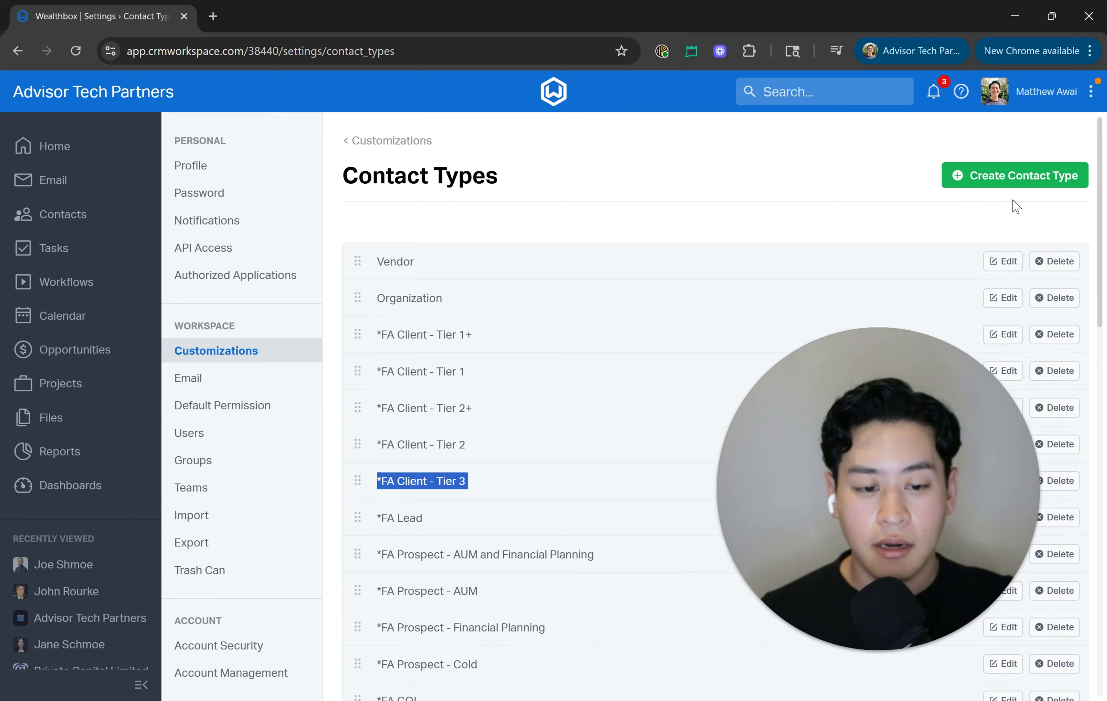
pyautogui.click(1026, 187)
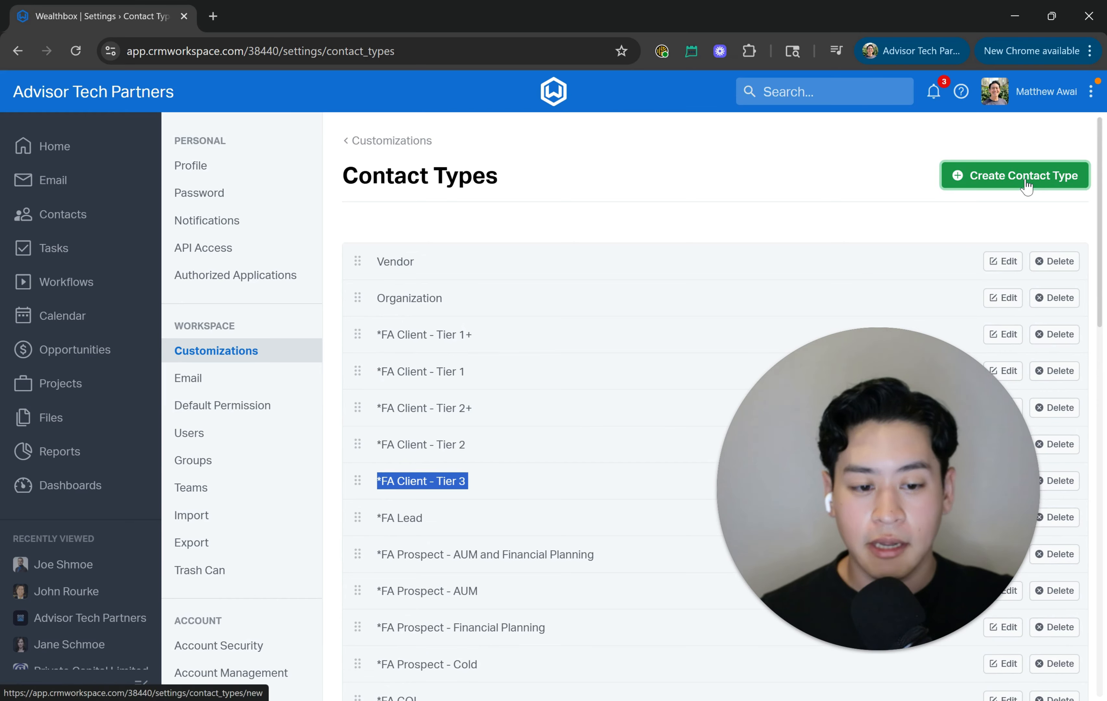
pyautogui.click(502, 320)
pyautogui.hotkey('ctrl', 'v')
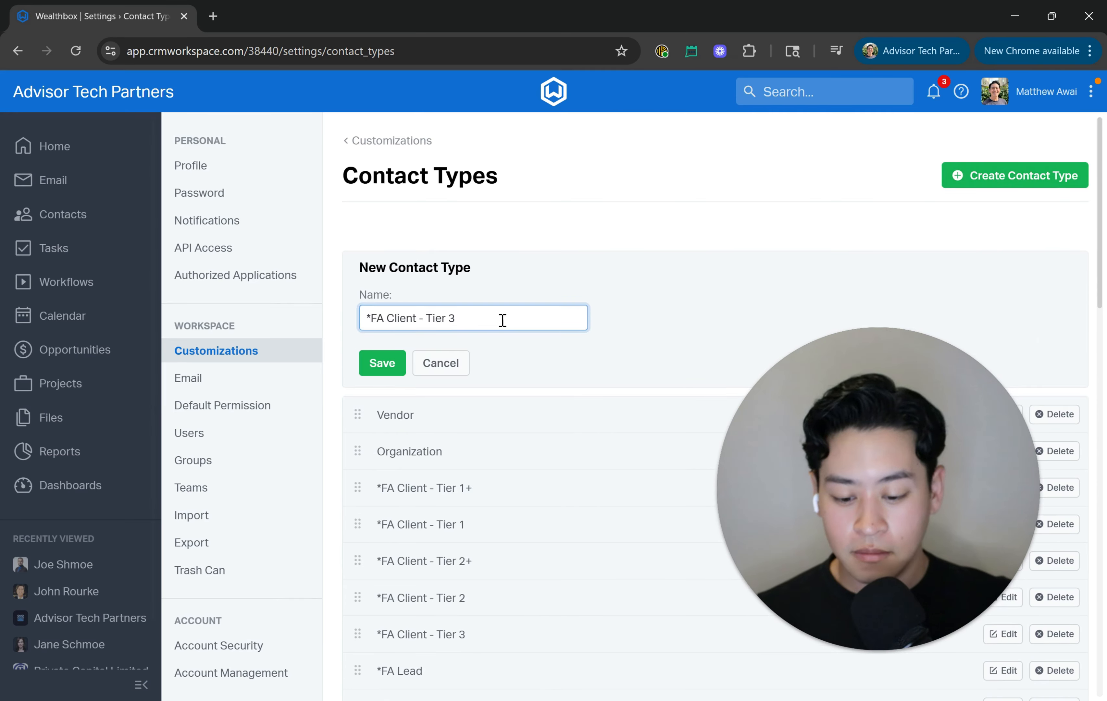
pyautogui.write('+')
pyautogui.click(389, 364)
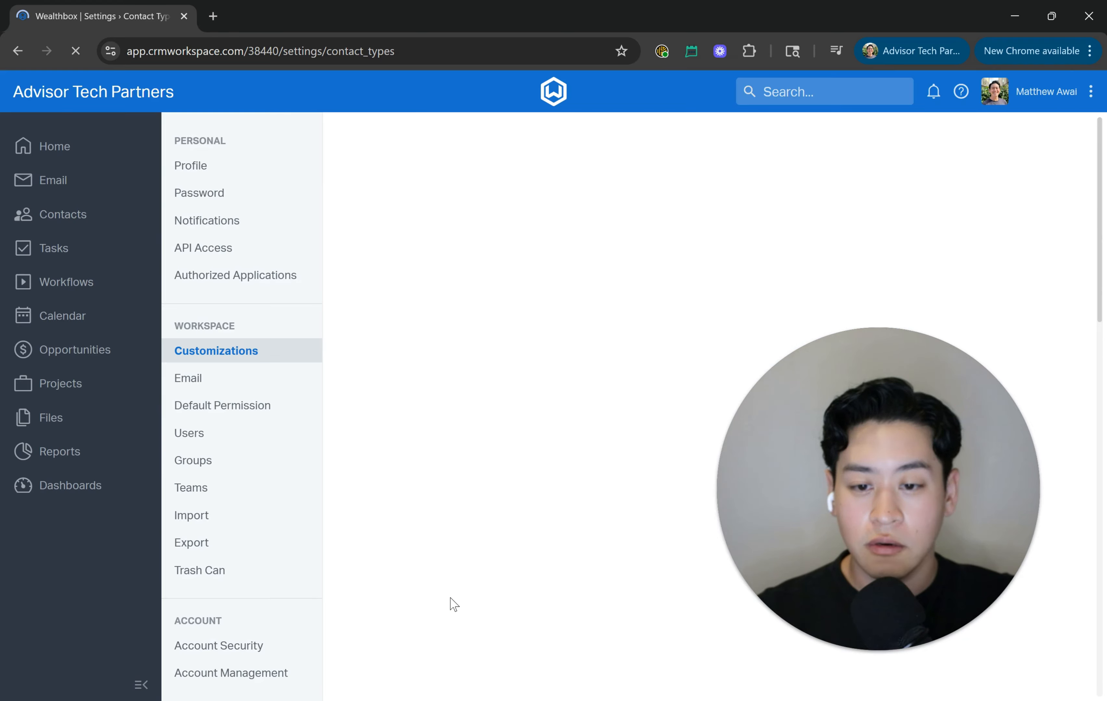
pyautogui.scroll(-15, 452, 601)
pyautogui.moveTo(365, 478); pyautogui.dragTo(370, 310)
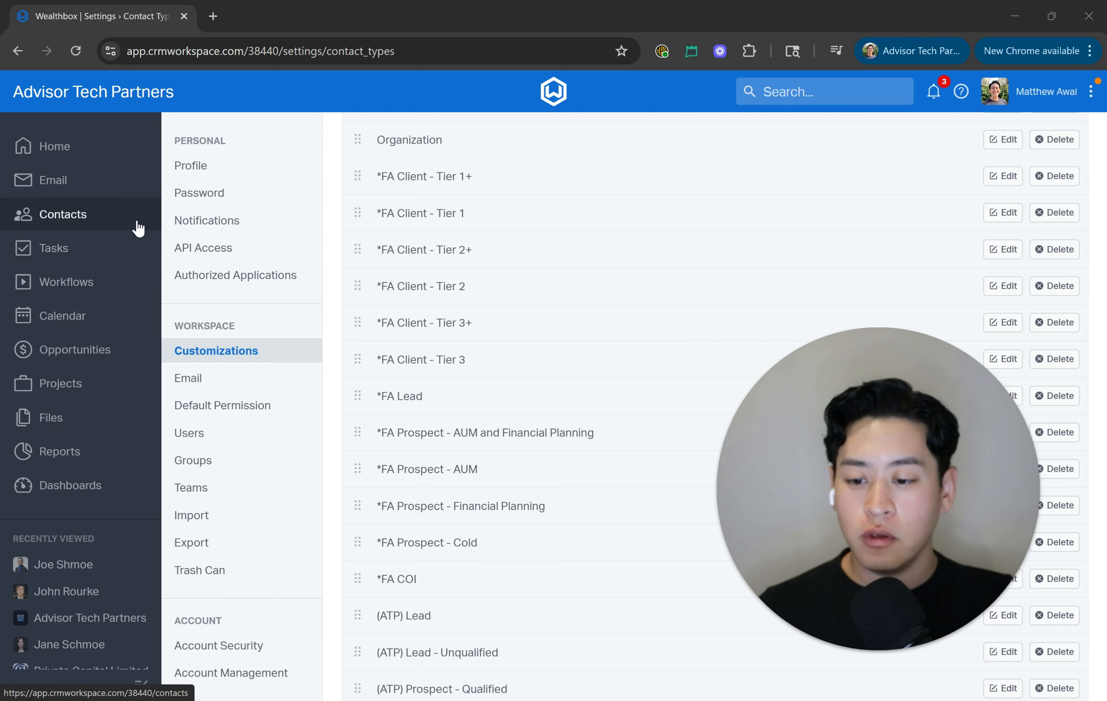
# - Create a new report template for the Contact object and name it "*FA - Active: Clients"
pyautogui.click(132, 452)
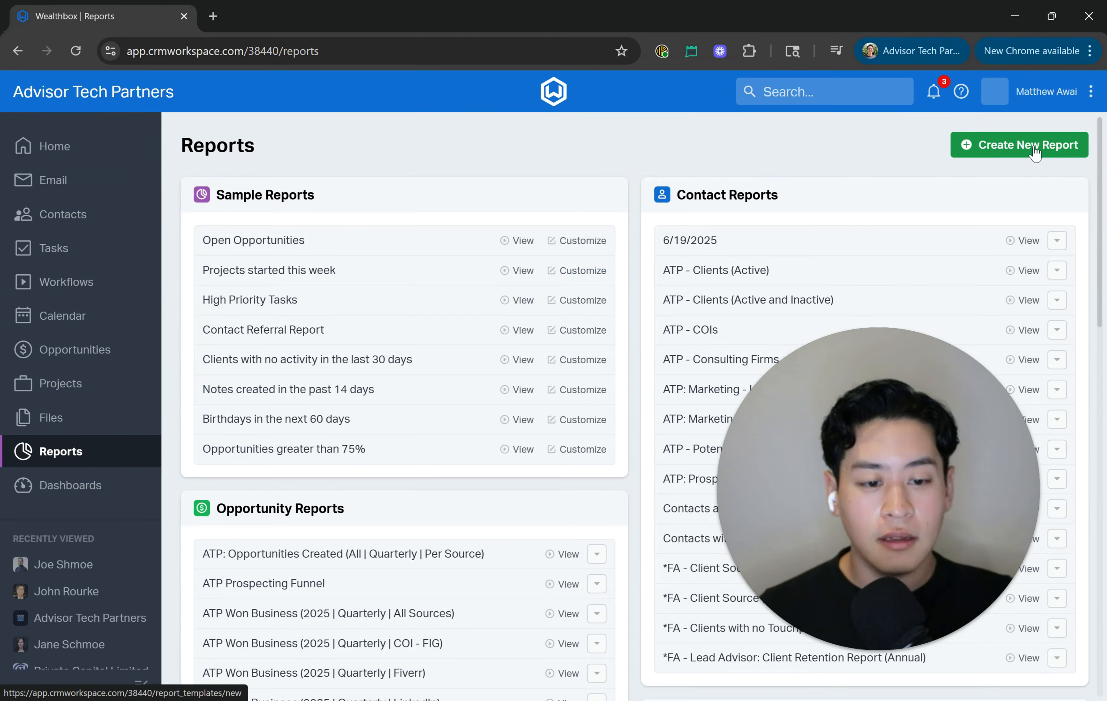
pyautogui.click(1014, 148)
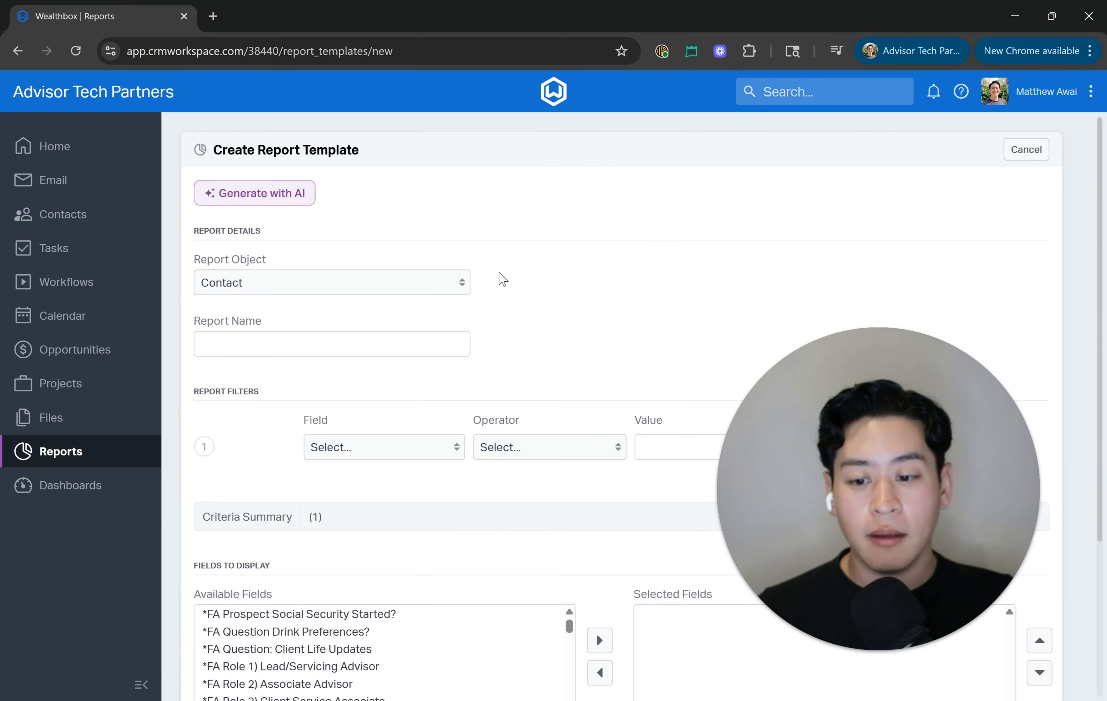
pyautogui.click(258, 290)
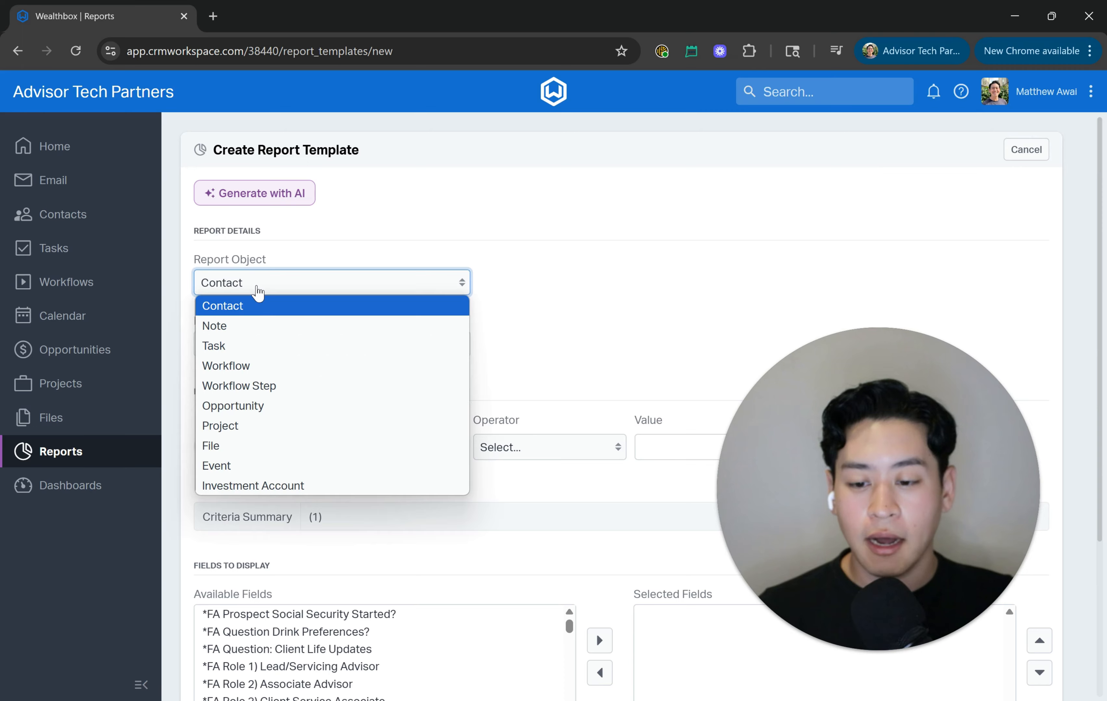
pyautogui.click(251, 307)
pyautogui.click(236, 341)
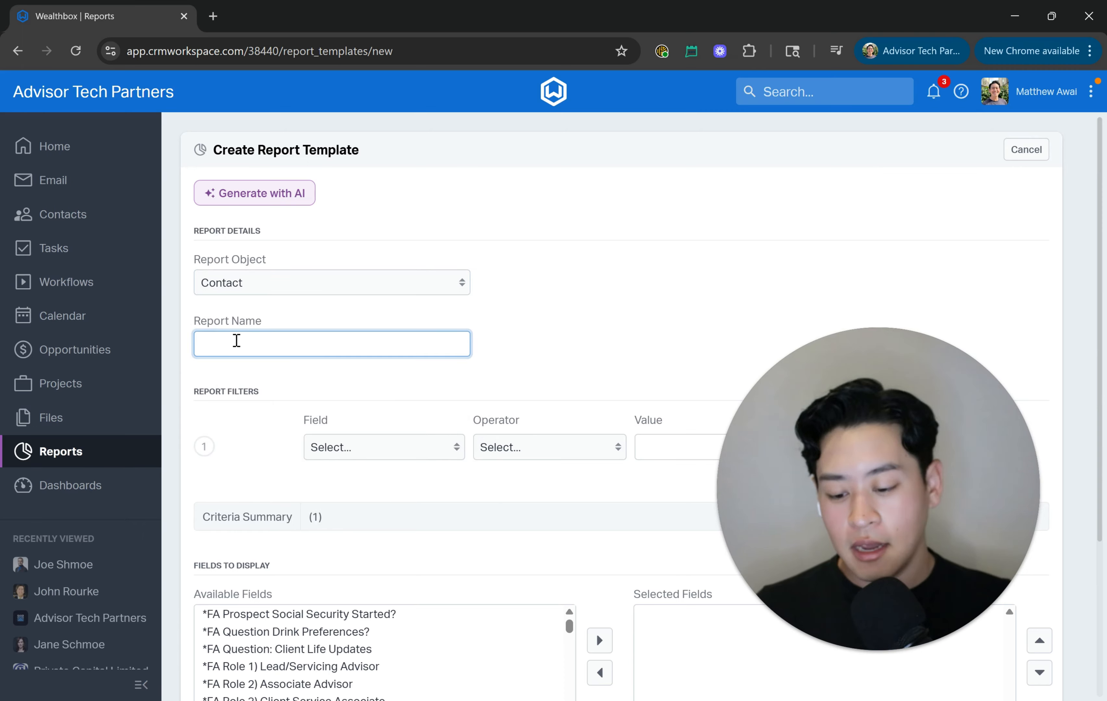
pyautogui.write('*FA - A')
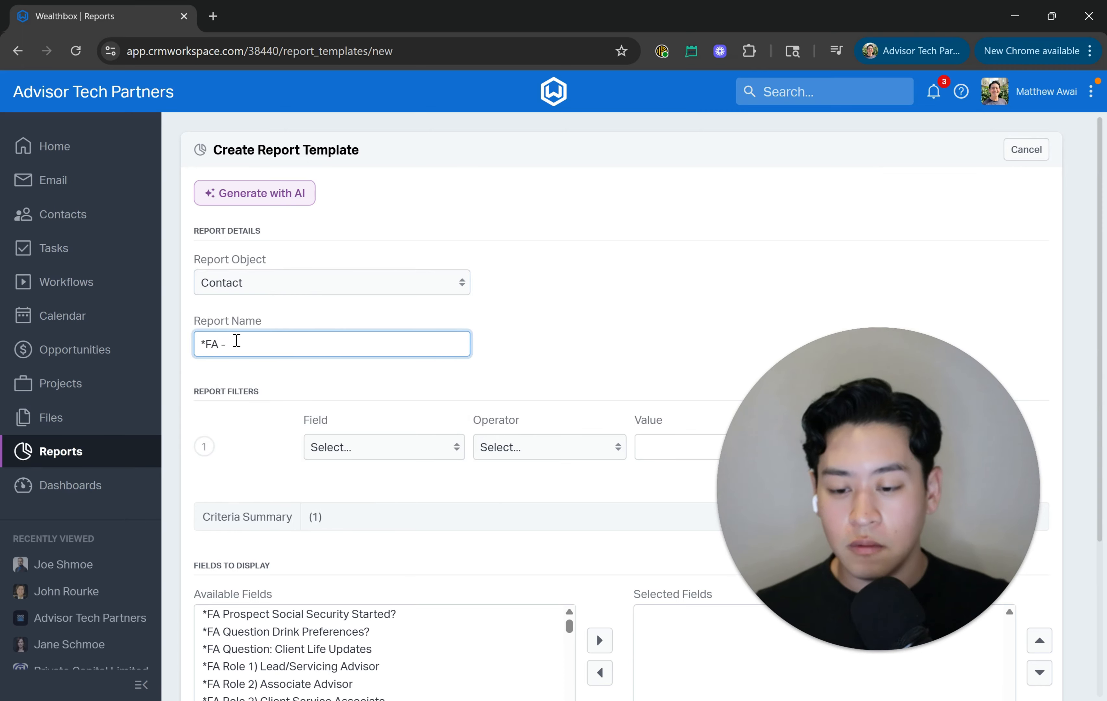
pyautogui.write('ctive: Clients')
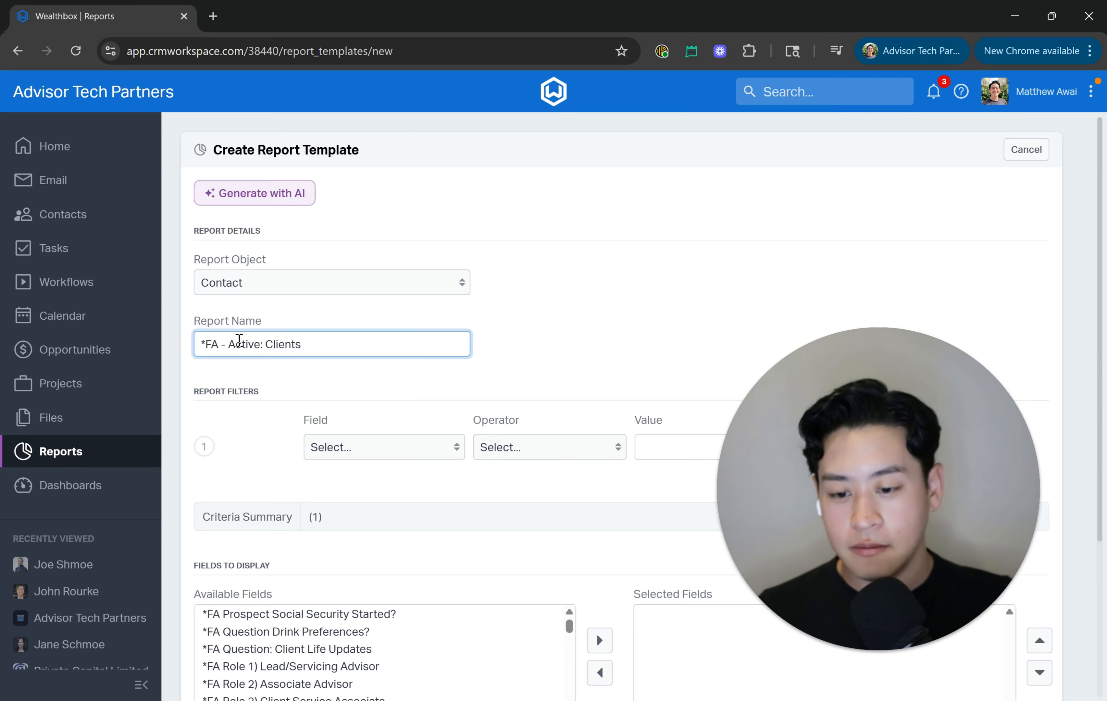
pyautogui.click(672, 338)
# - Set the first report filter to Active is True
pyautogui.scroll(-3, 674, 339)
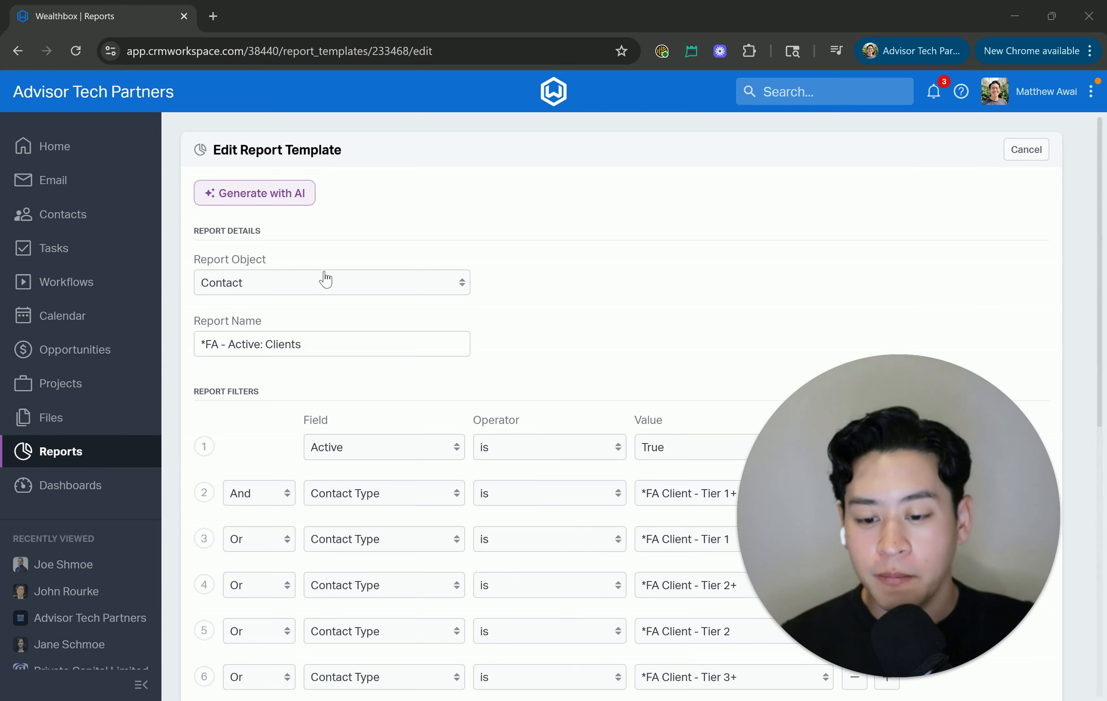
pyautogui.scroll(-3, 323, 278)
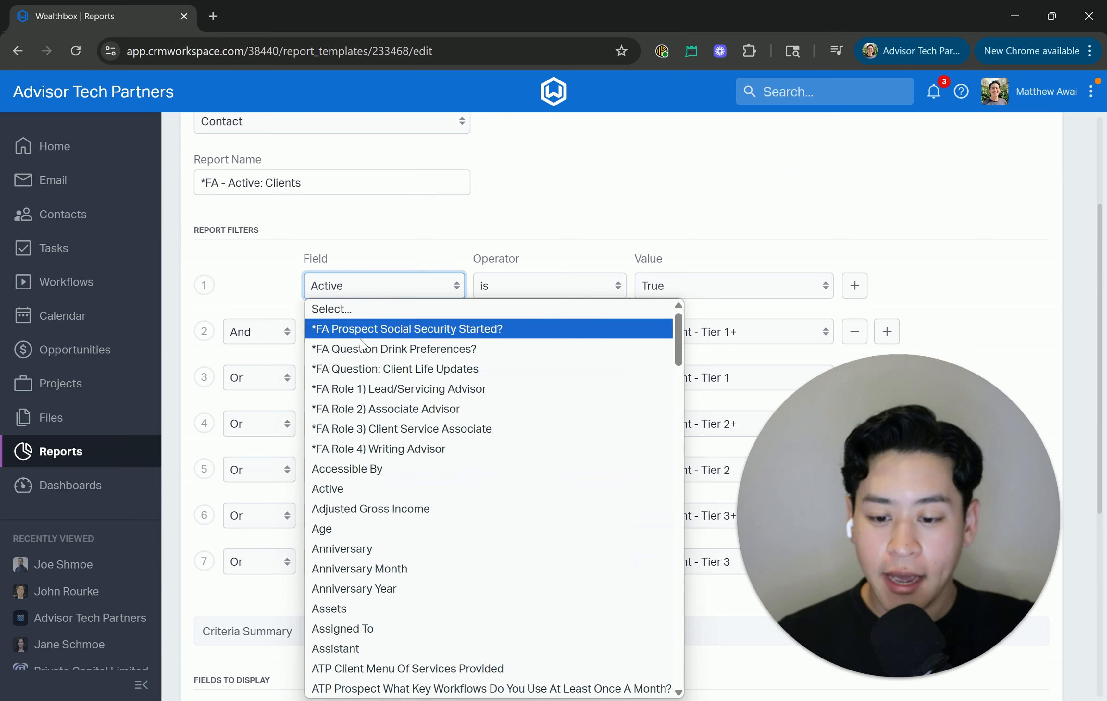
pyautogui.click(536, 251)
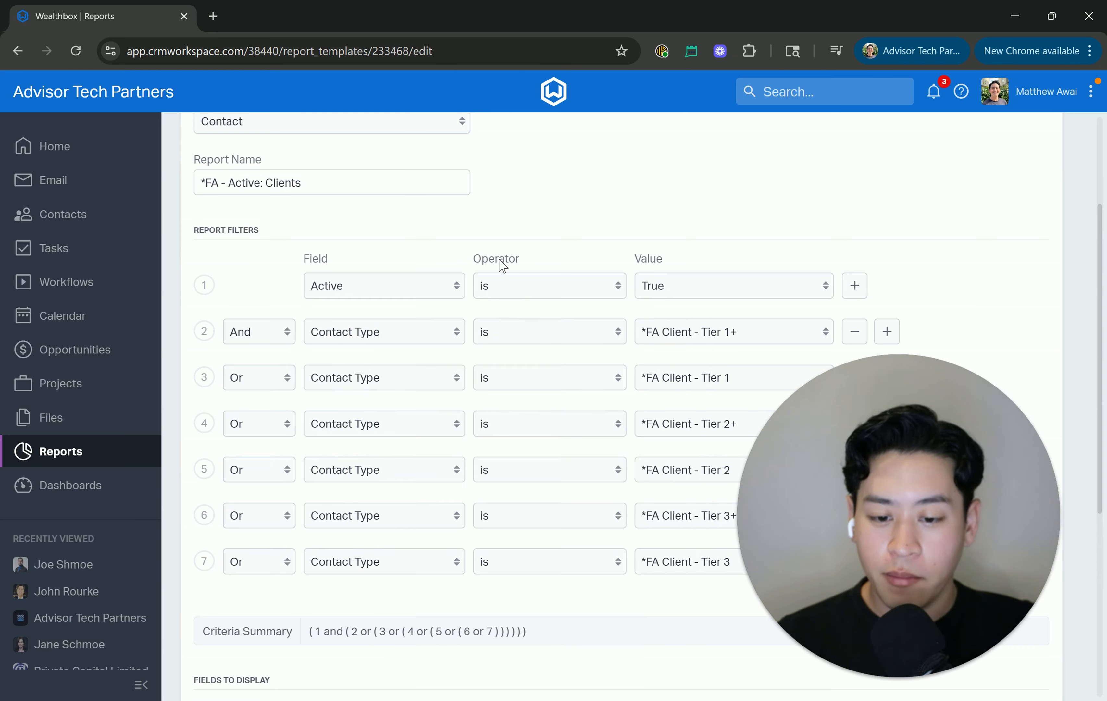
pyautogui.click(502, 282)
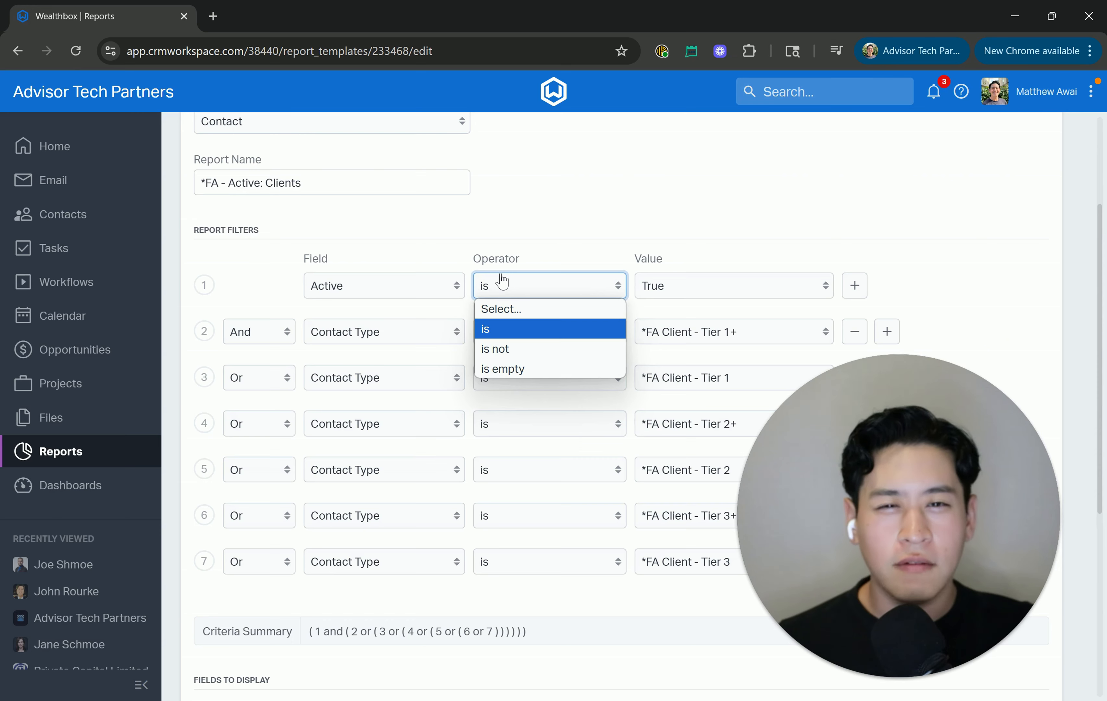
pyautogui.click(504, 334)
pyautogui.click(683, 289)
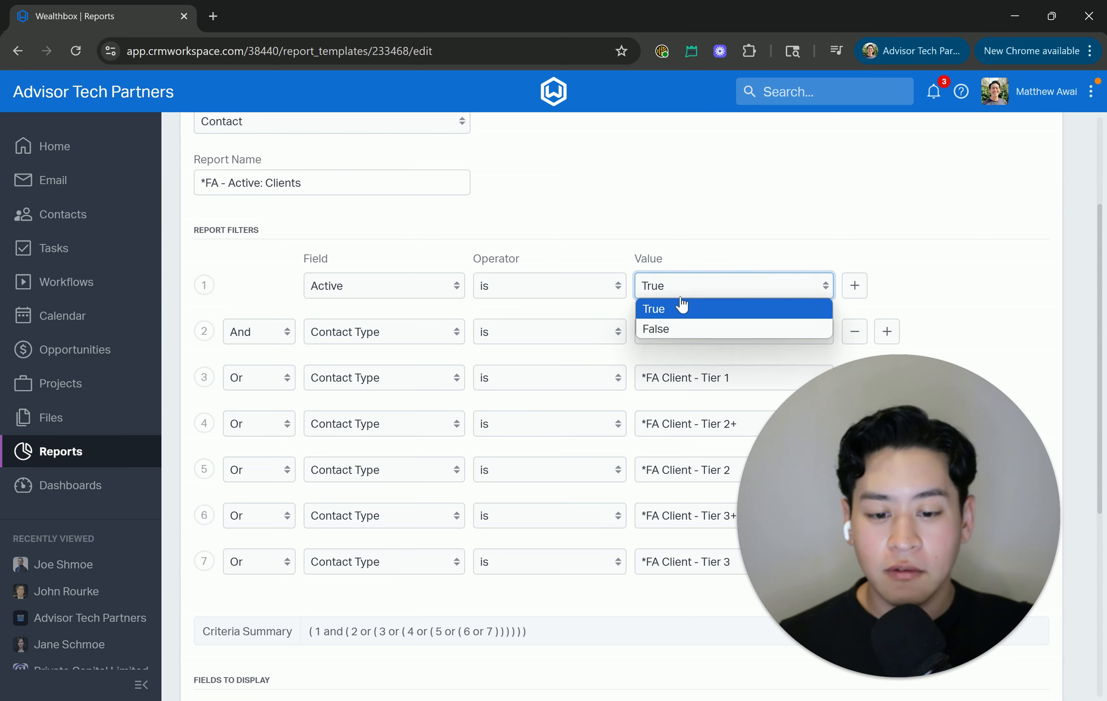
pyautogui.click(682, 307)
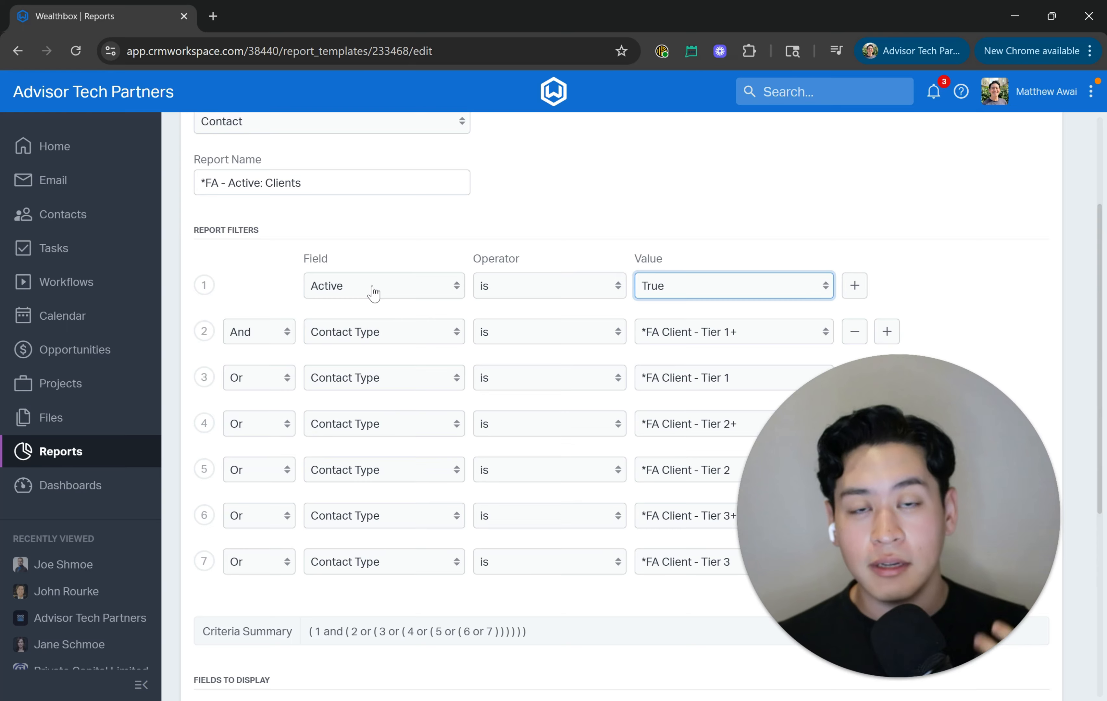
# - Examine the client tier filters and the available and selected display fields of the report template
pyautogui.scroll(-7, 432, 278)
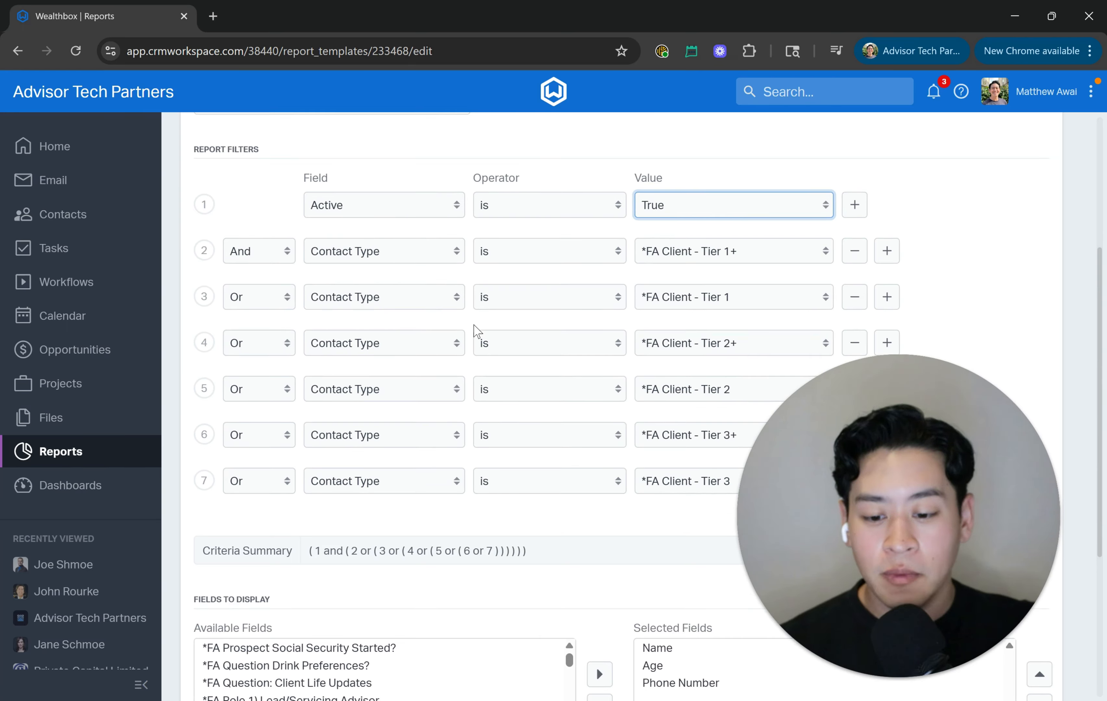
pyautogui.moveTo(899, 522); pyautogui.dragTo(920, 331)
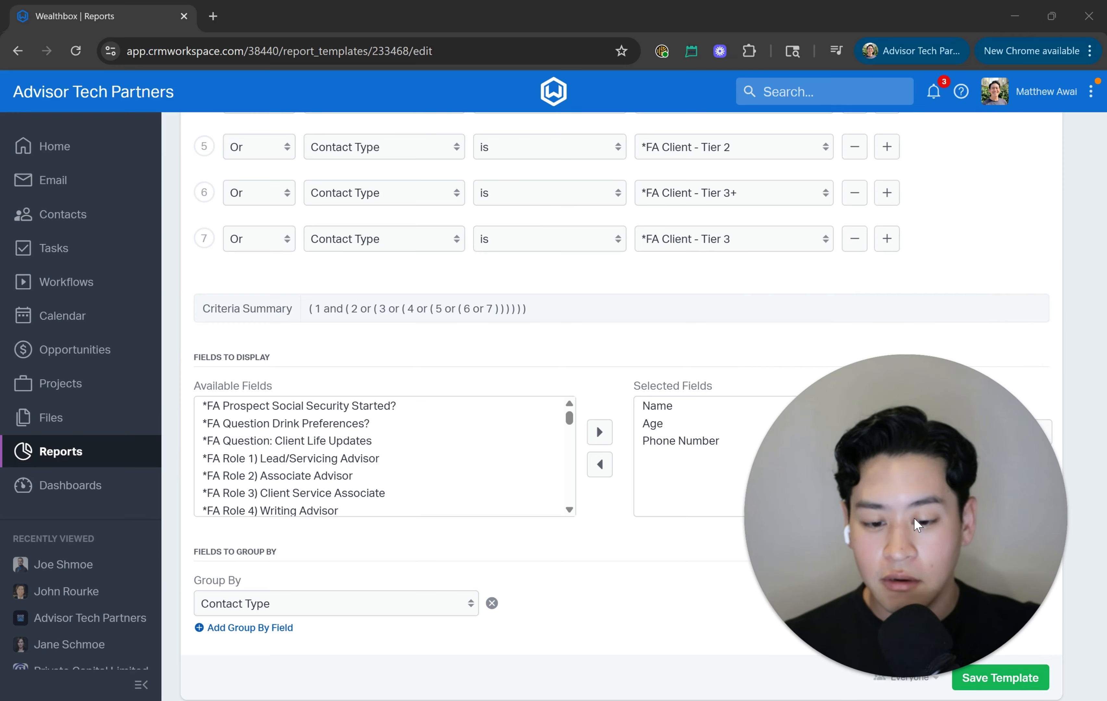
pyautogui.scroll(-1, 401, 431)
pyautogui.click(401, 430)
pyautogui.scroll(2, 334, 438)
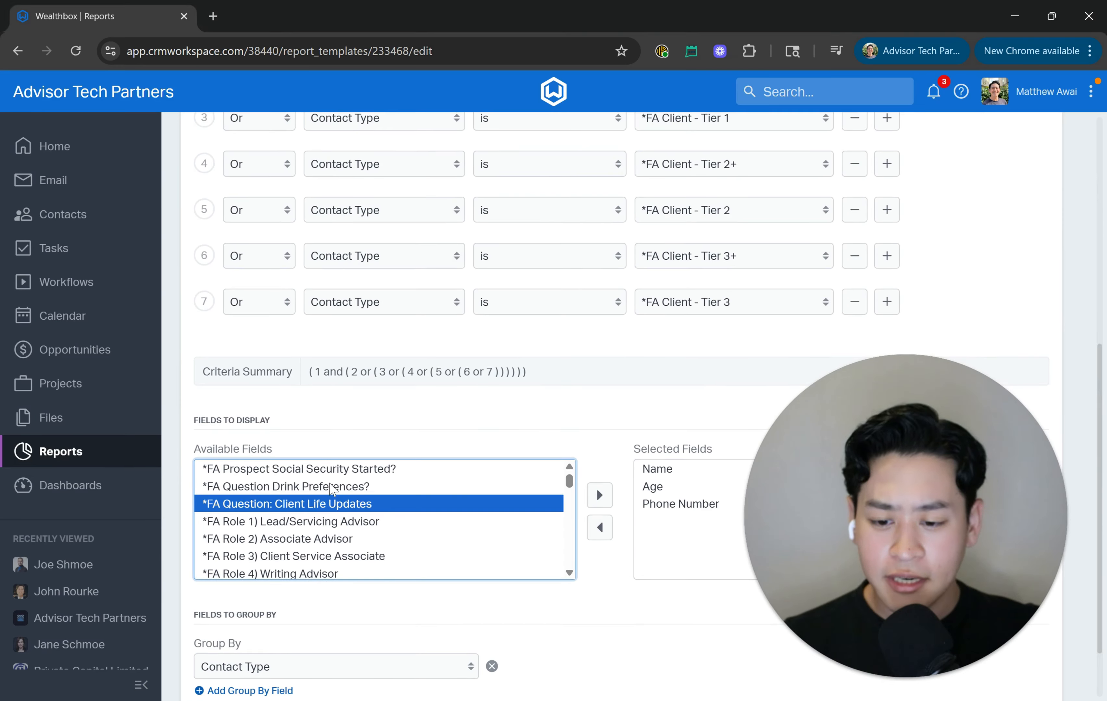
pyautogui.scroll(-2, 459, 402)
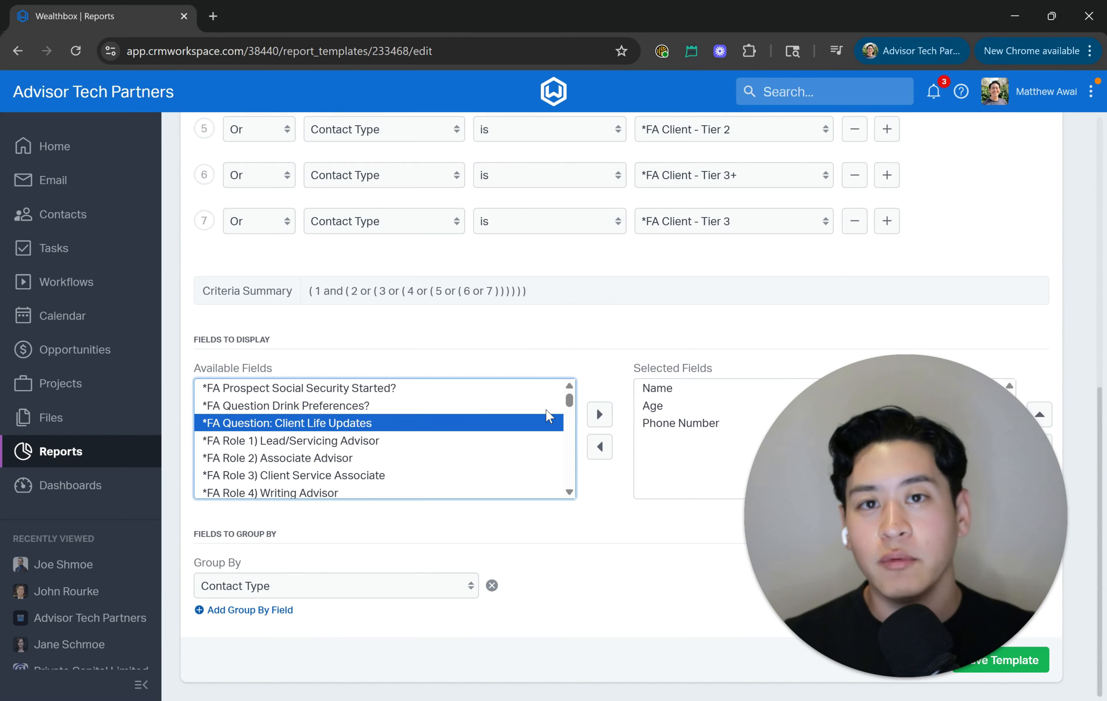
pyautogui.click(698, 389)
pyautogui.click(667, 407)
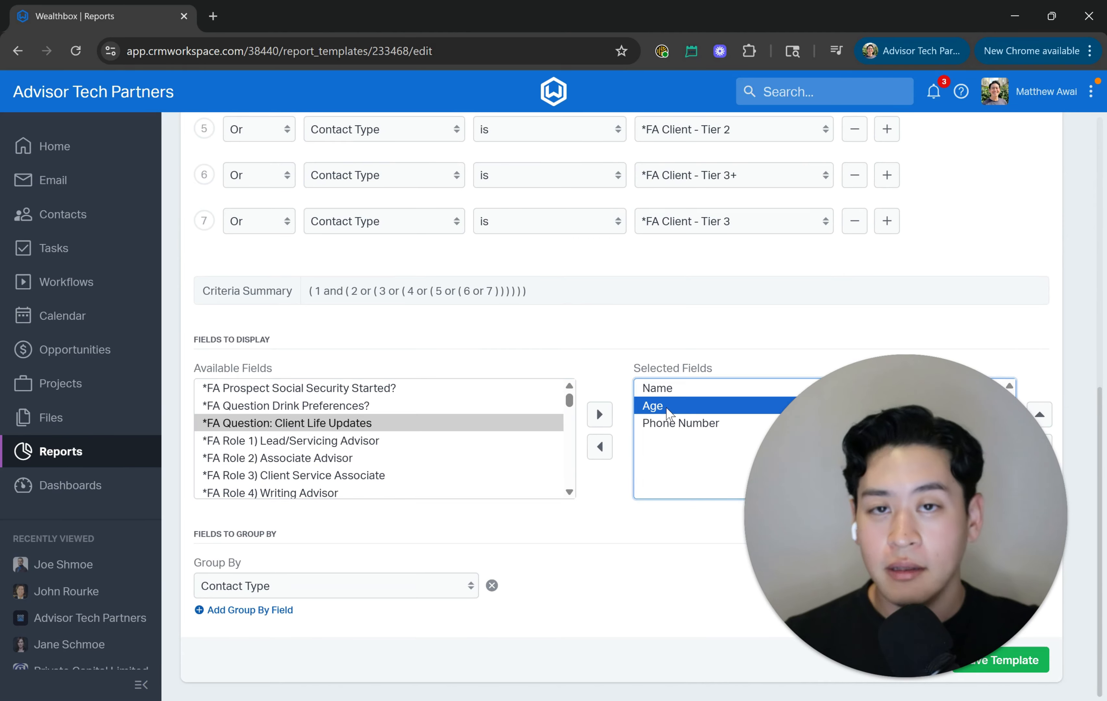
pyautogui.scroll(-5, 327, 473)
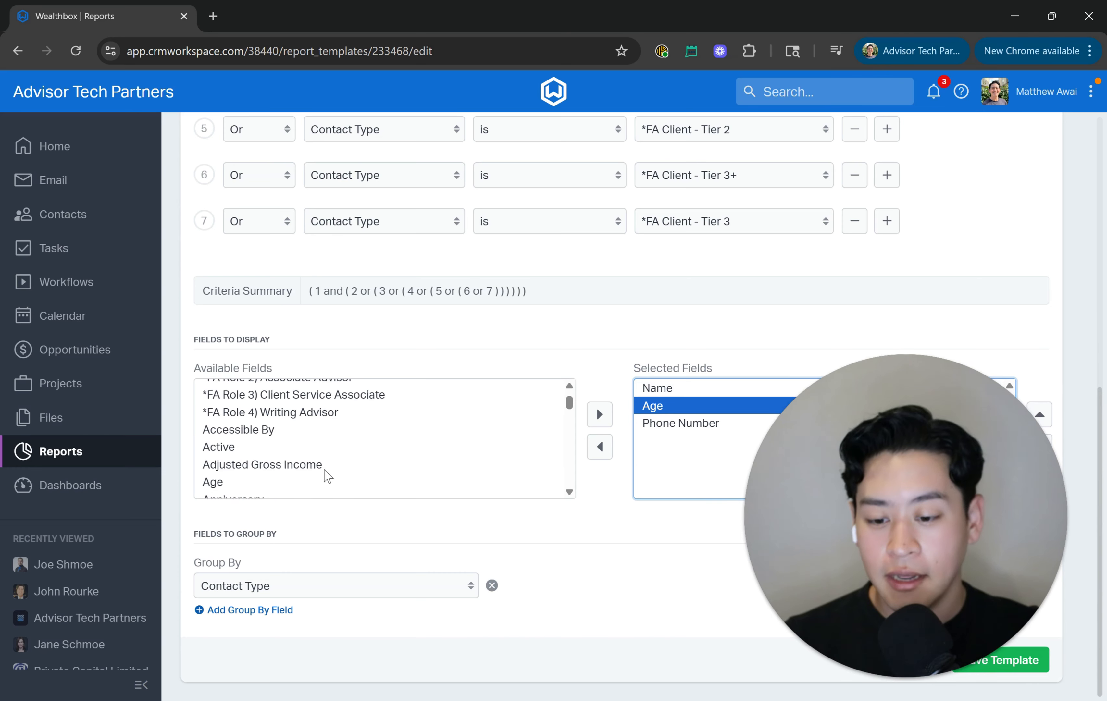
pyautogui.click(701, 427)
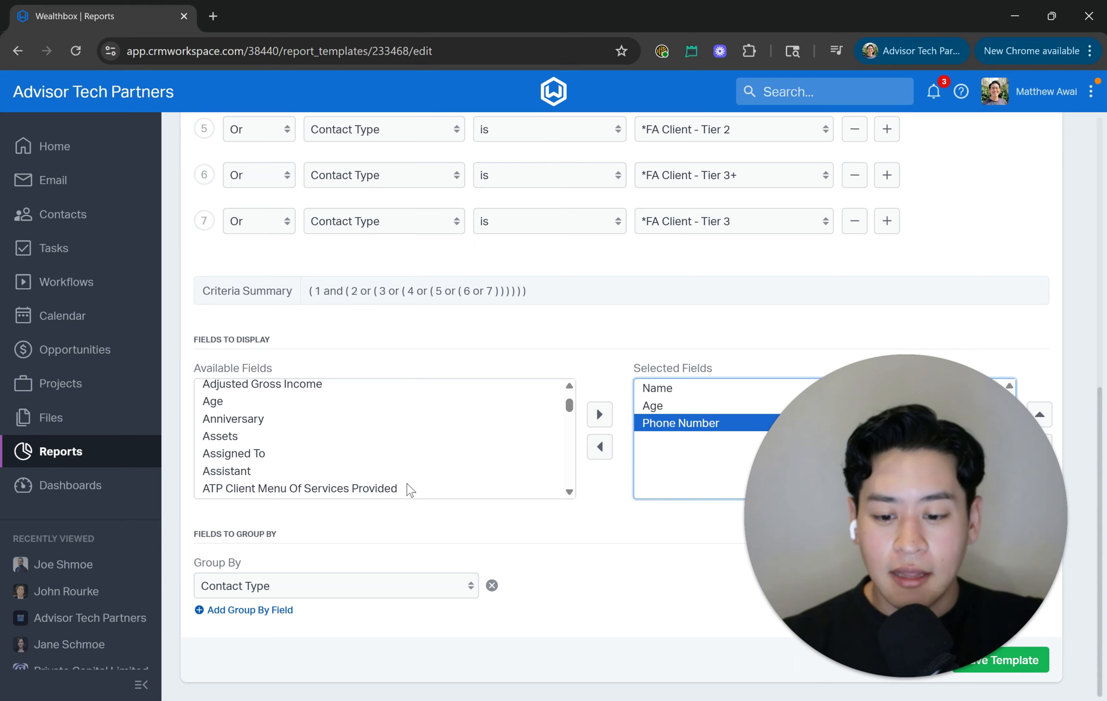
# - Review the template's group-by setting and compare it with the contact type filters
pyautogui.click(272, 535)
pyautogui.tripleClick(272, 534)
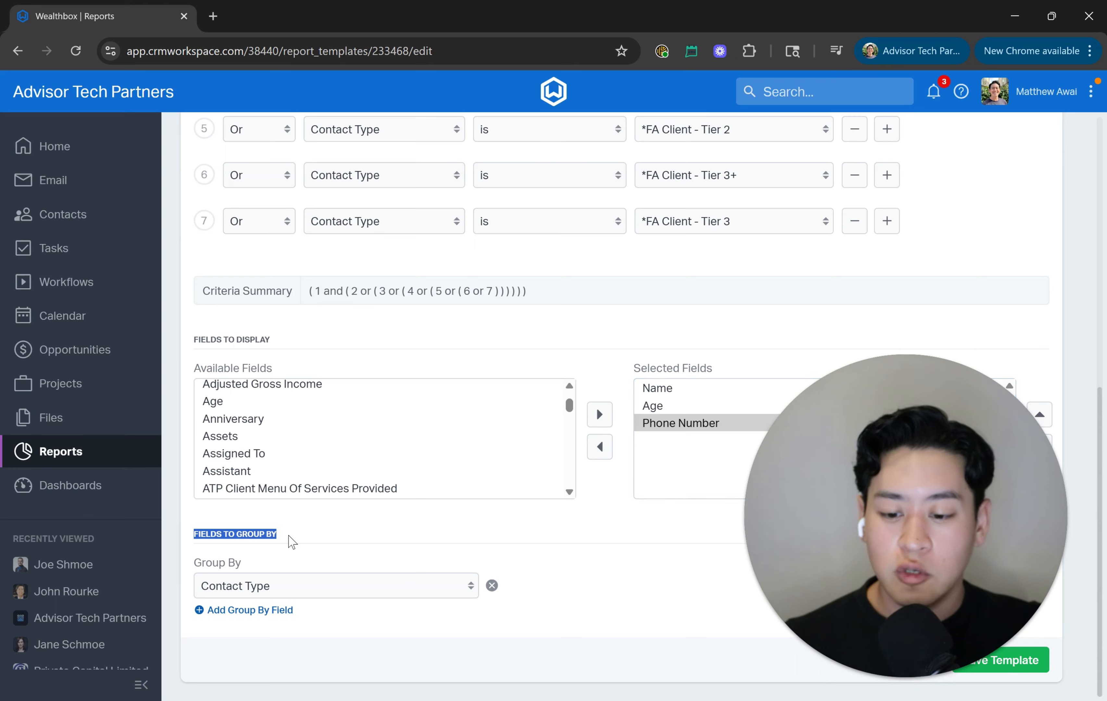
pyautogui.click(305, 542)
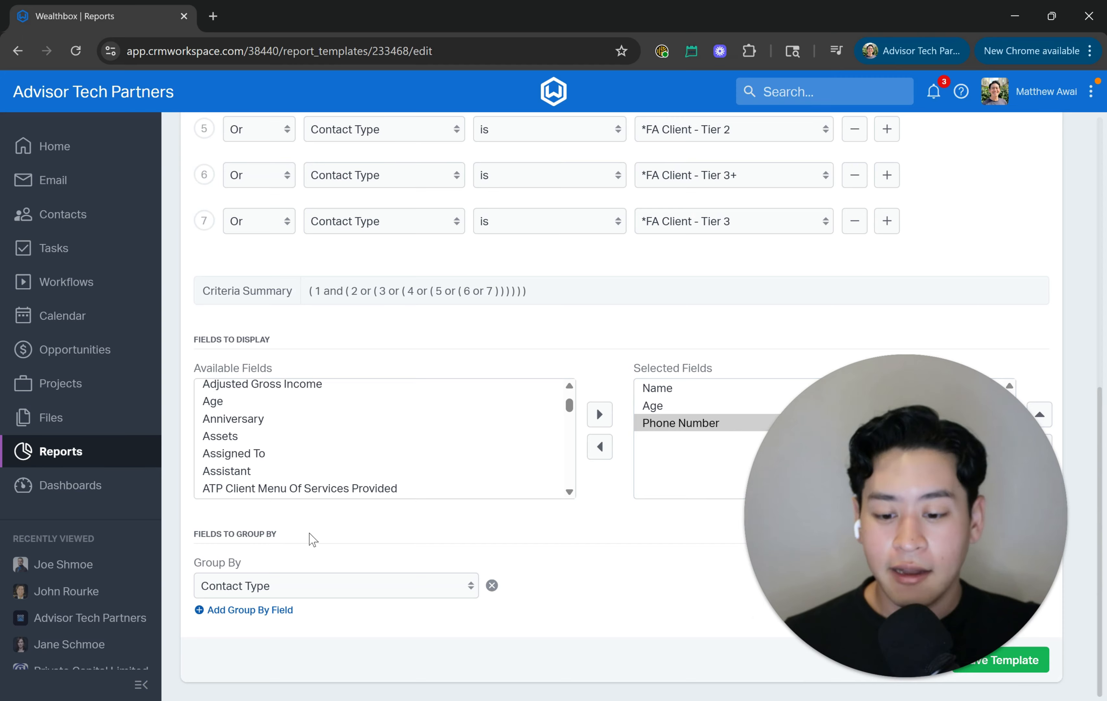
pyautogui.scroll(3, 371, 353)
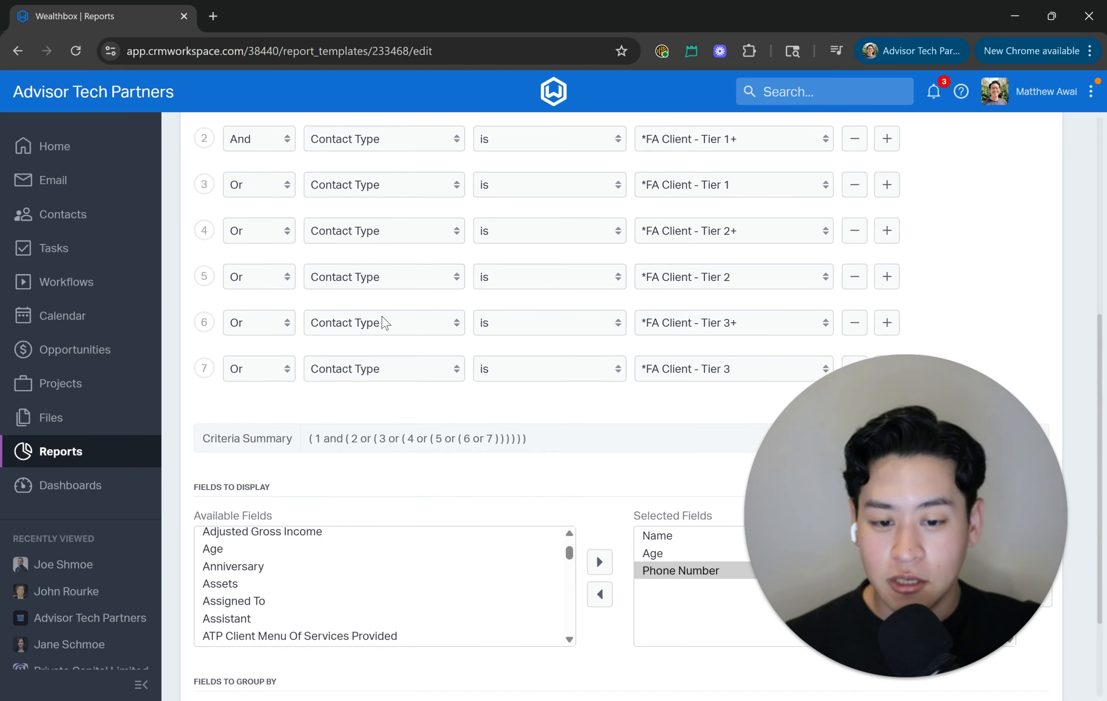
pyautogui.scroll(2, 760, 227)
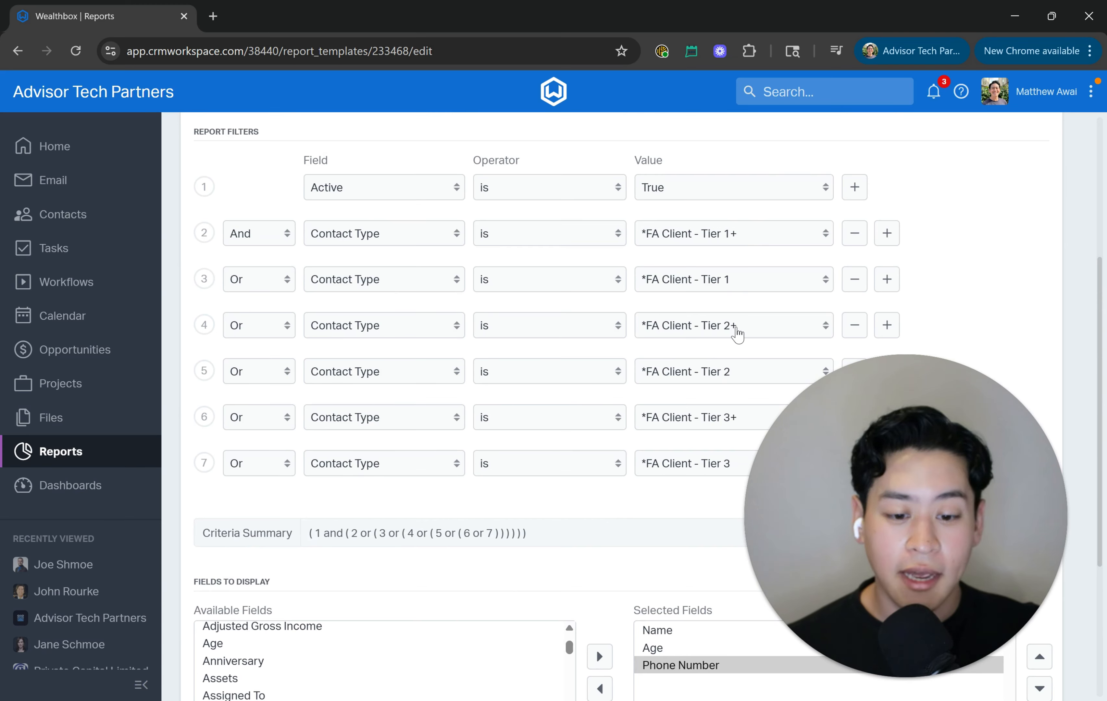
# - Add "*FA Role 1) Lead/Servicing Advisor" as a second group-by field, and remove it again
pyautogui.scroll(-5, 566, 444)
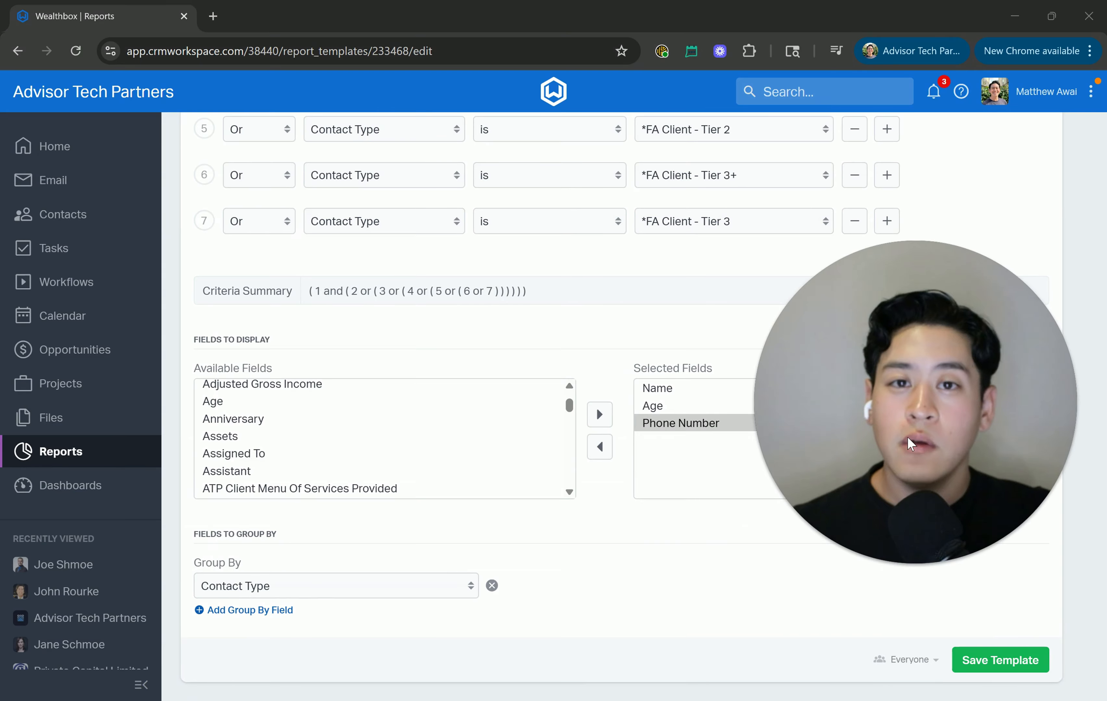
pyautogui.click(284, 617)
pyautogui.click(272, 631)
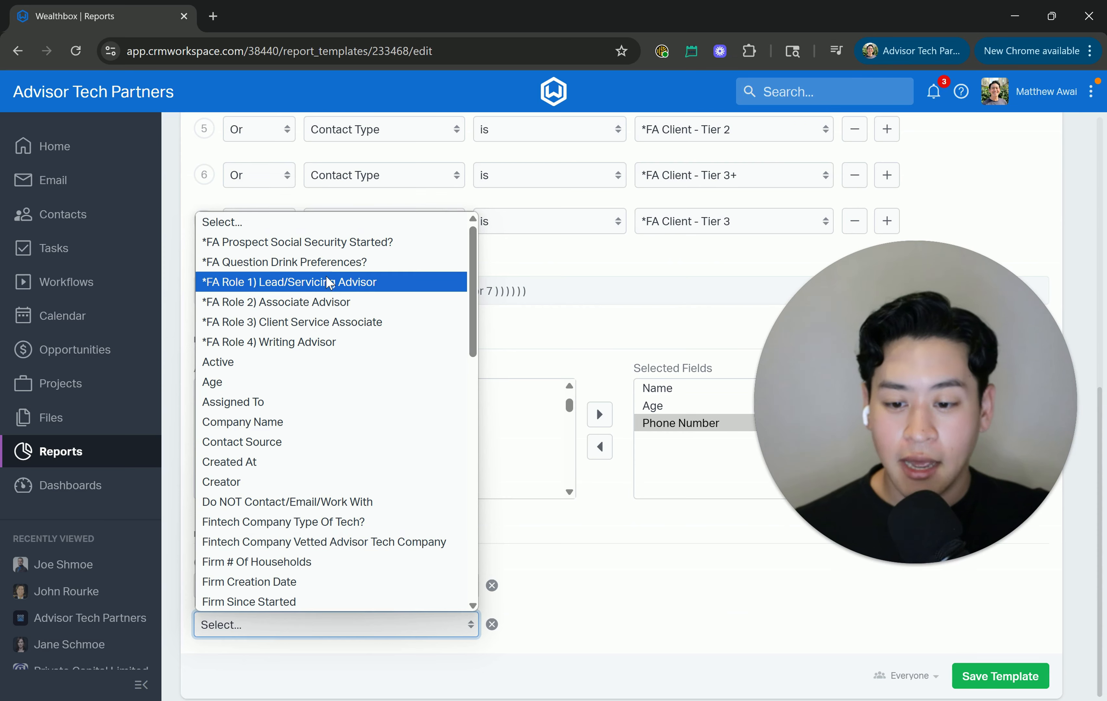
pyautogui.click(323, 283)
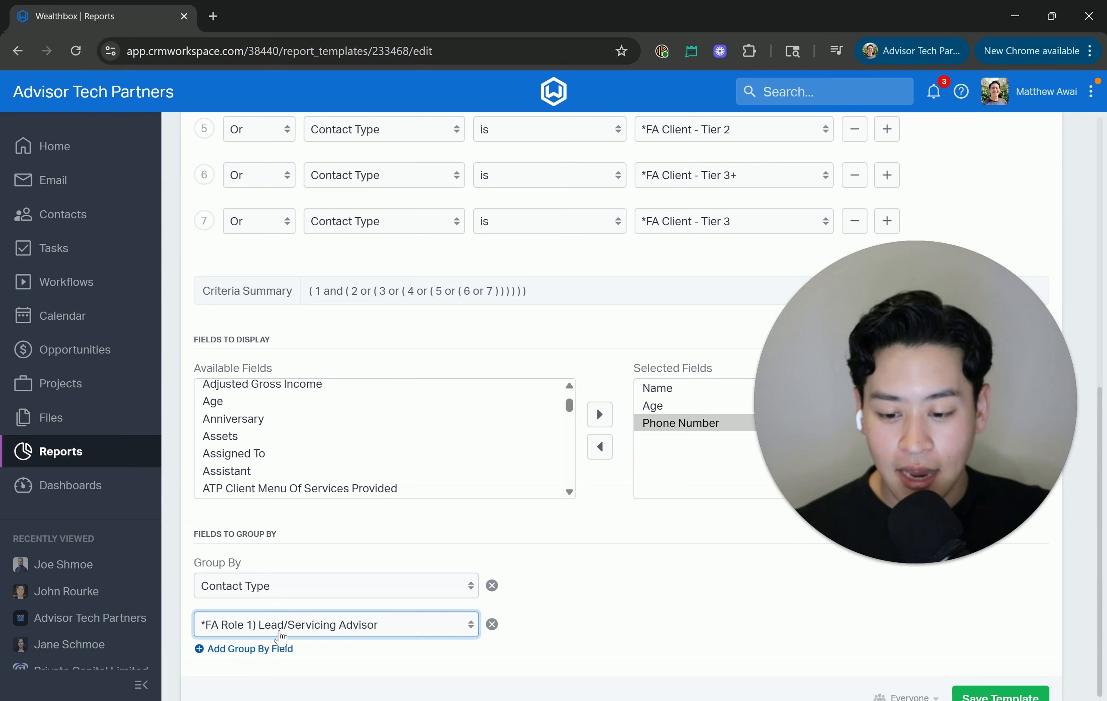
pyautogui.click(491, 625)
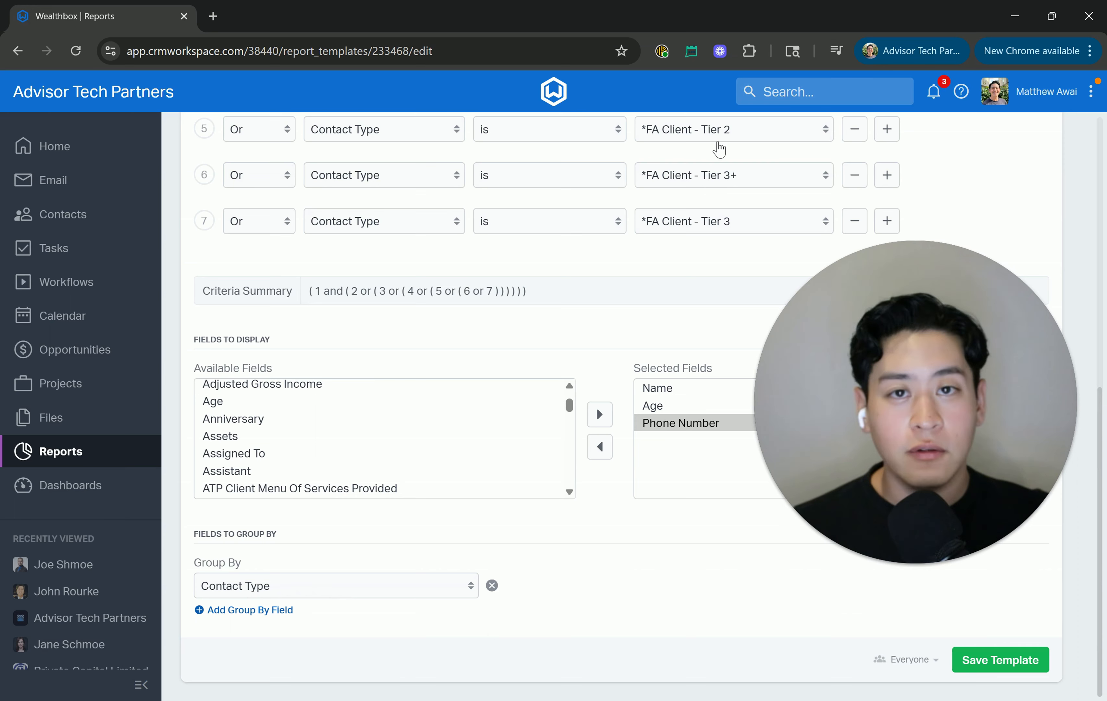
# - Save the report template and start a donut chart titled "Active Clients" on the report
pyautogui.click(1023, 667)
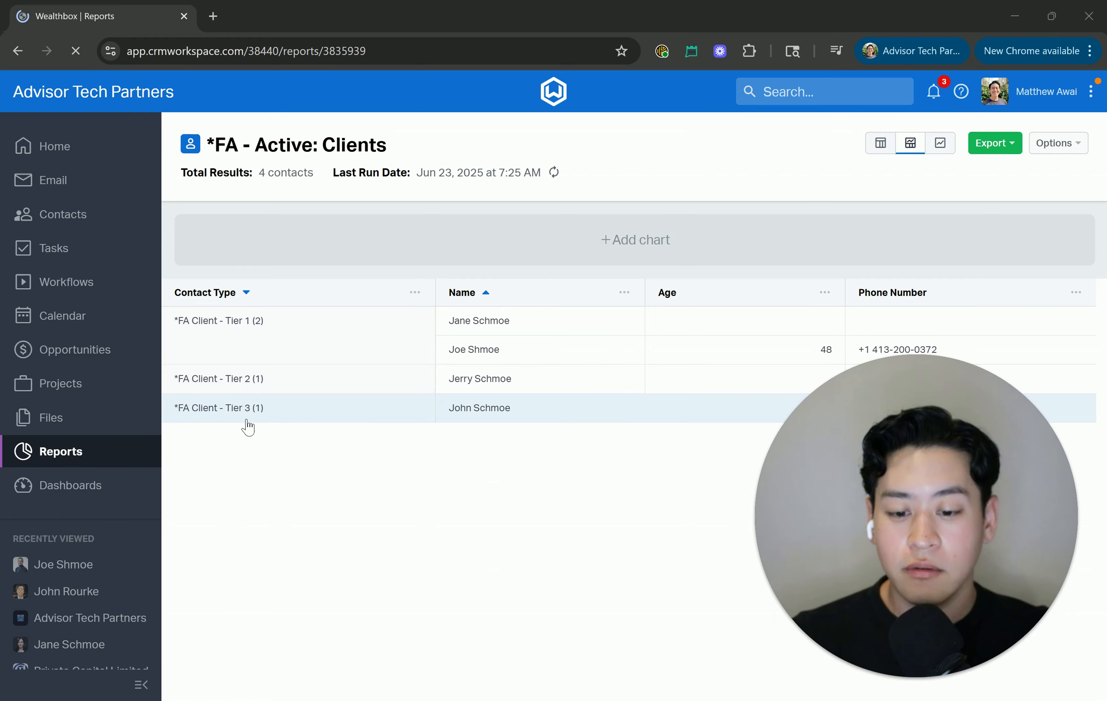
pyautogui.click(669, 246)
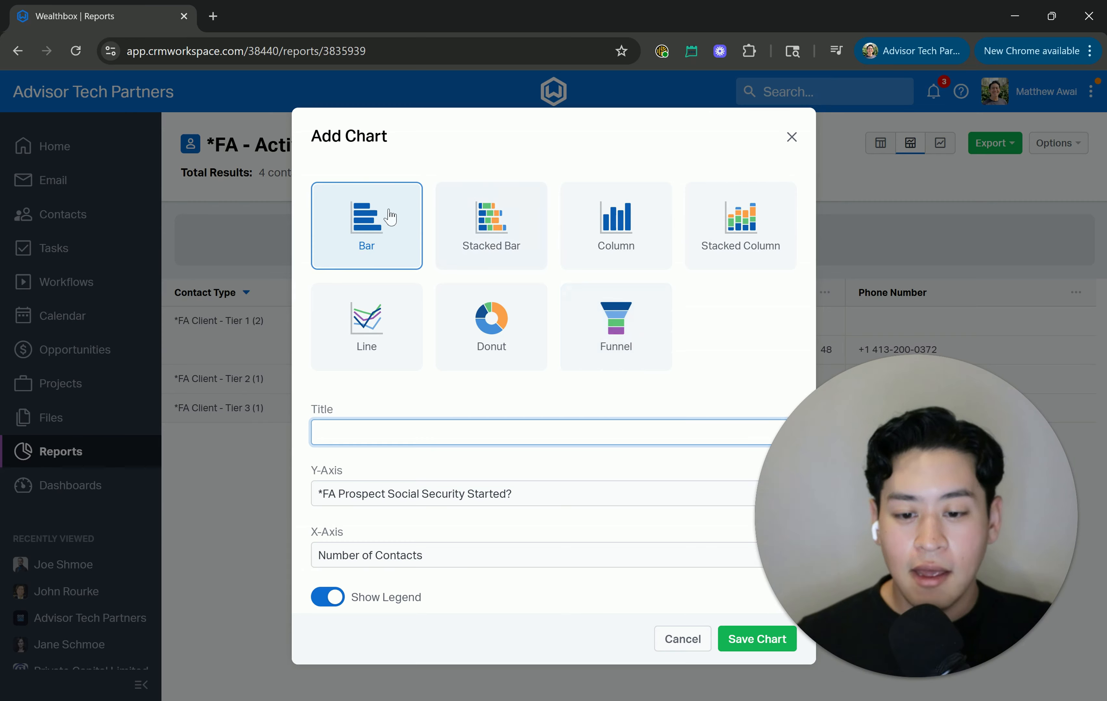
pyautogui.click(498, 306)
pyautogui.click(418, 439)
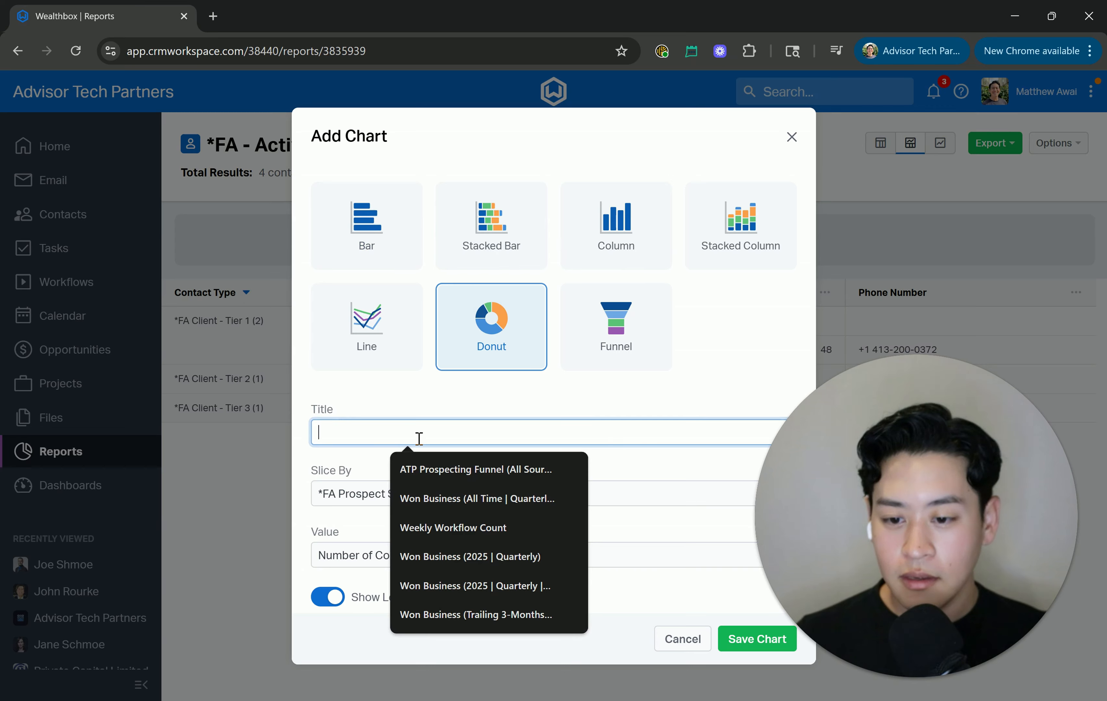
pyautogui.write('Active Clien')
pyautogui.write('ts')
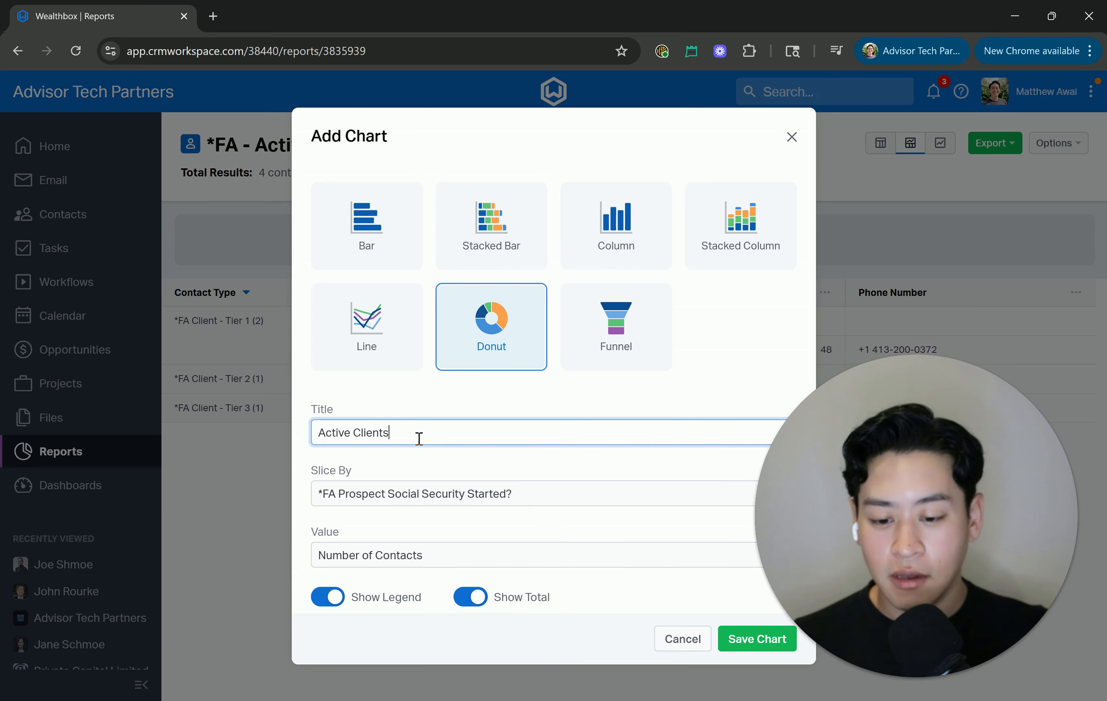
# - Slice the donut chart by Contact Type with Number of Contacts as its value, and save the chart
pyautogui.click(416, 495)
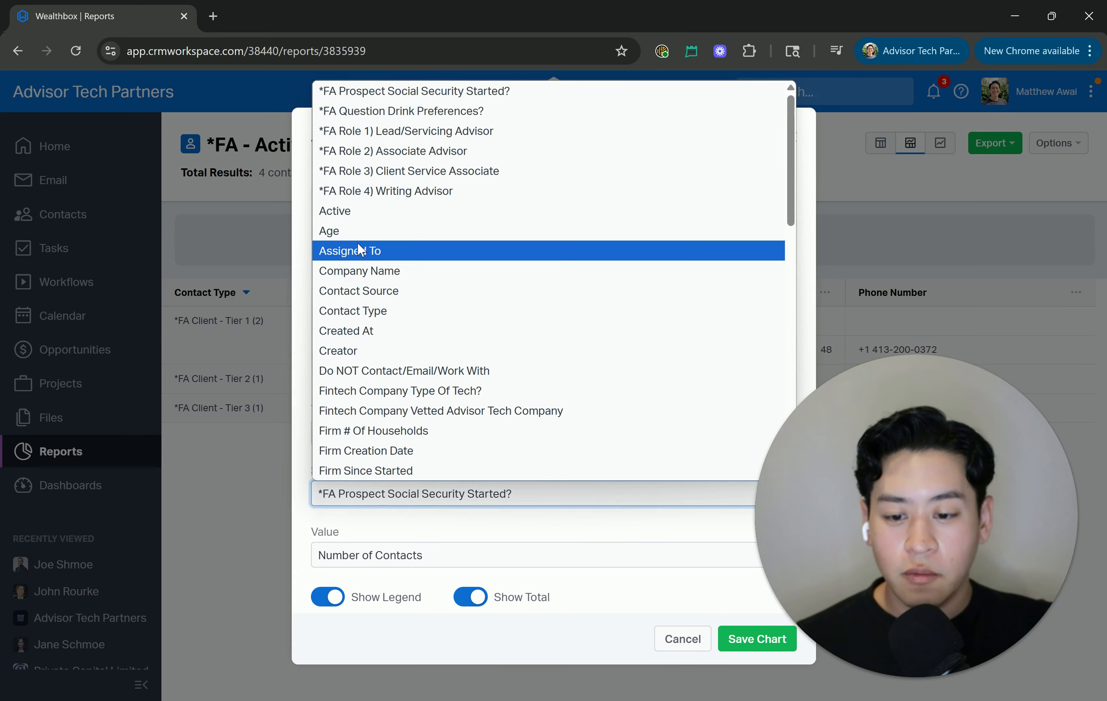
pyautogui.click(376, 316)
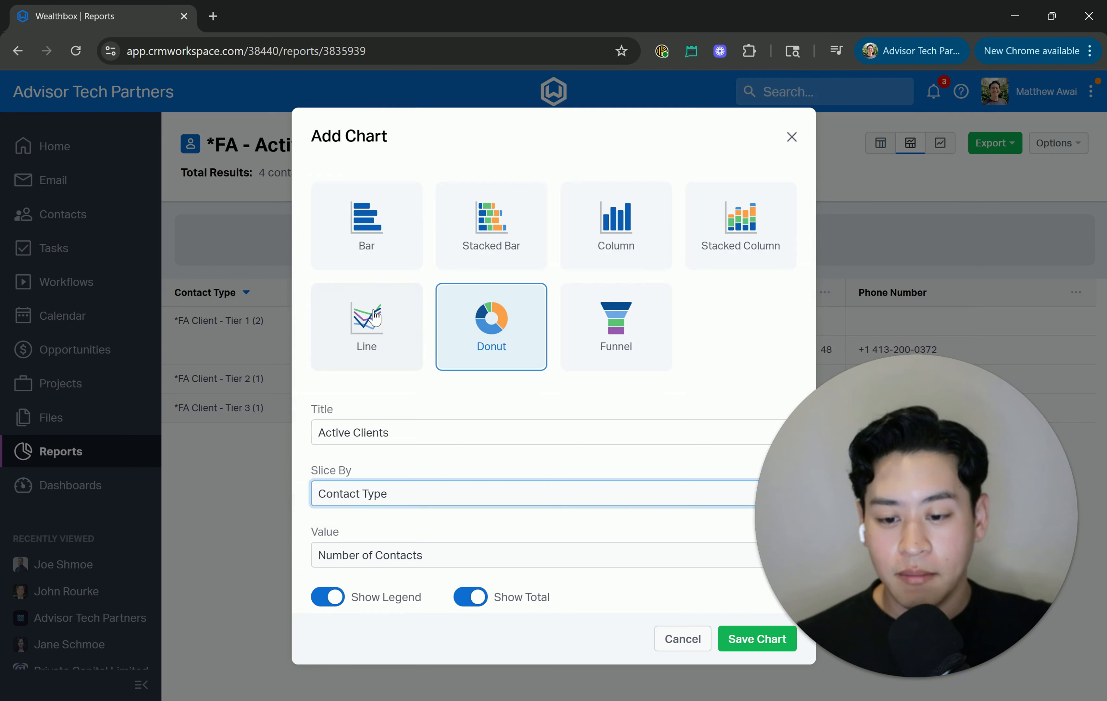
pyautogui.click(371, 564)
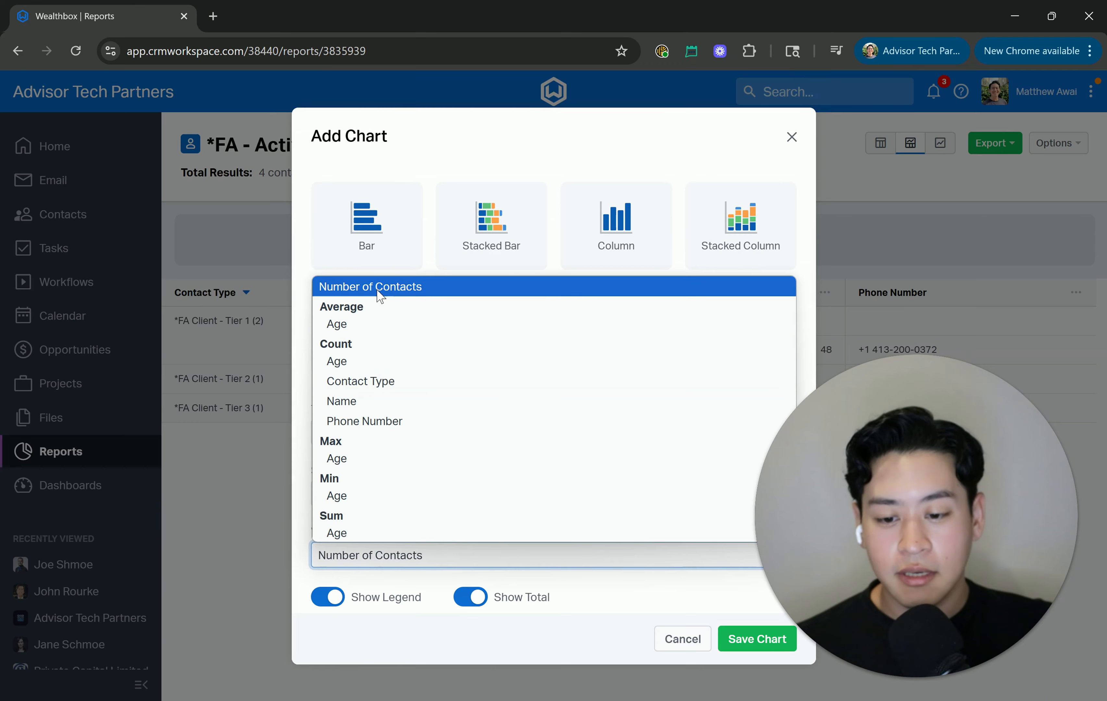
pyautogui.click(383, 289)
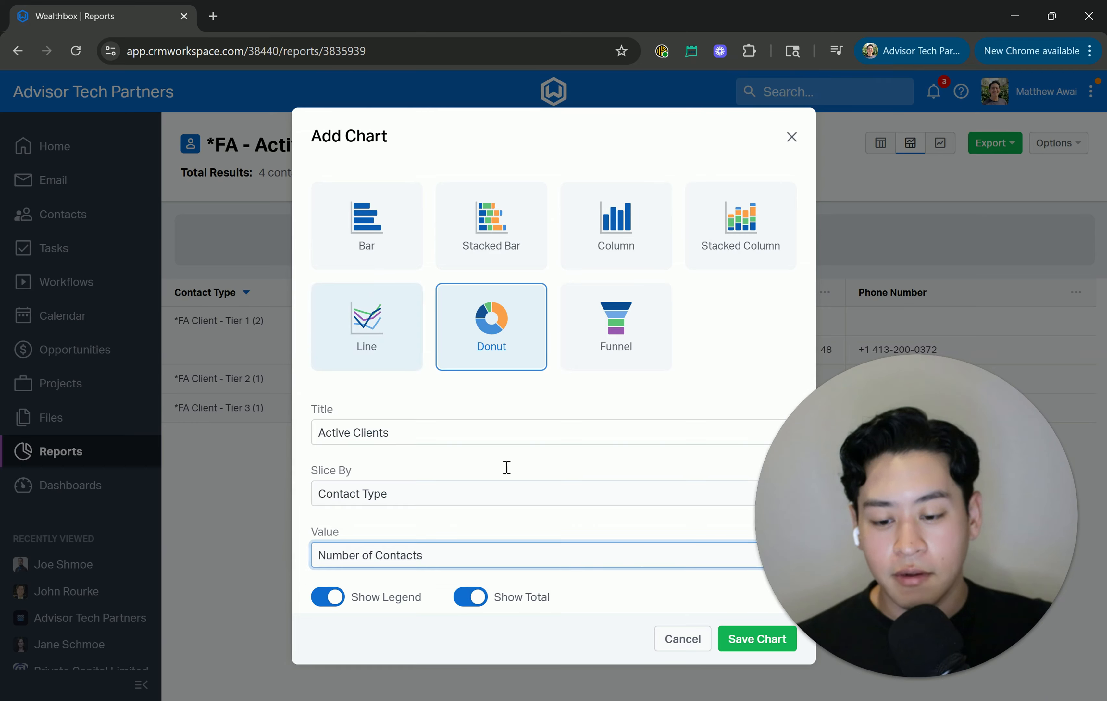
pyautogui.click(454, 558)
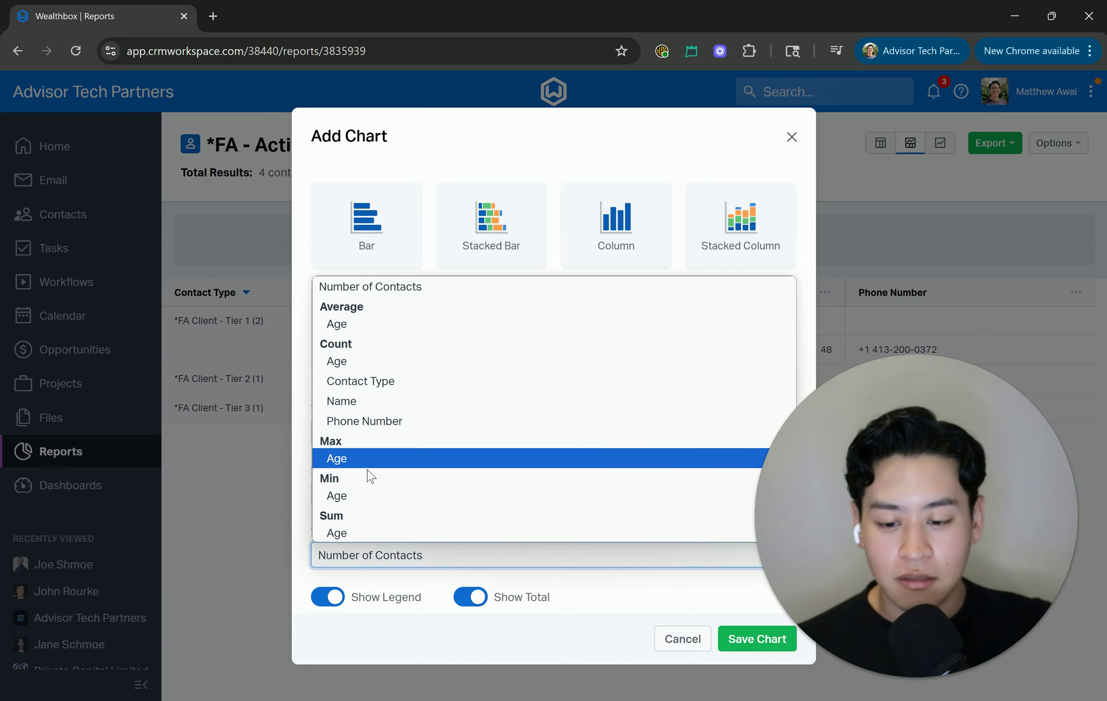
pyautogui.click(373, 291)
pyautogui.click(751, 647)
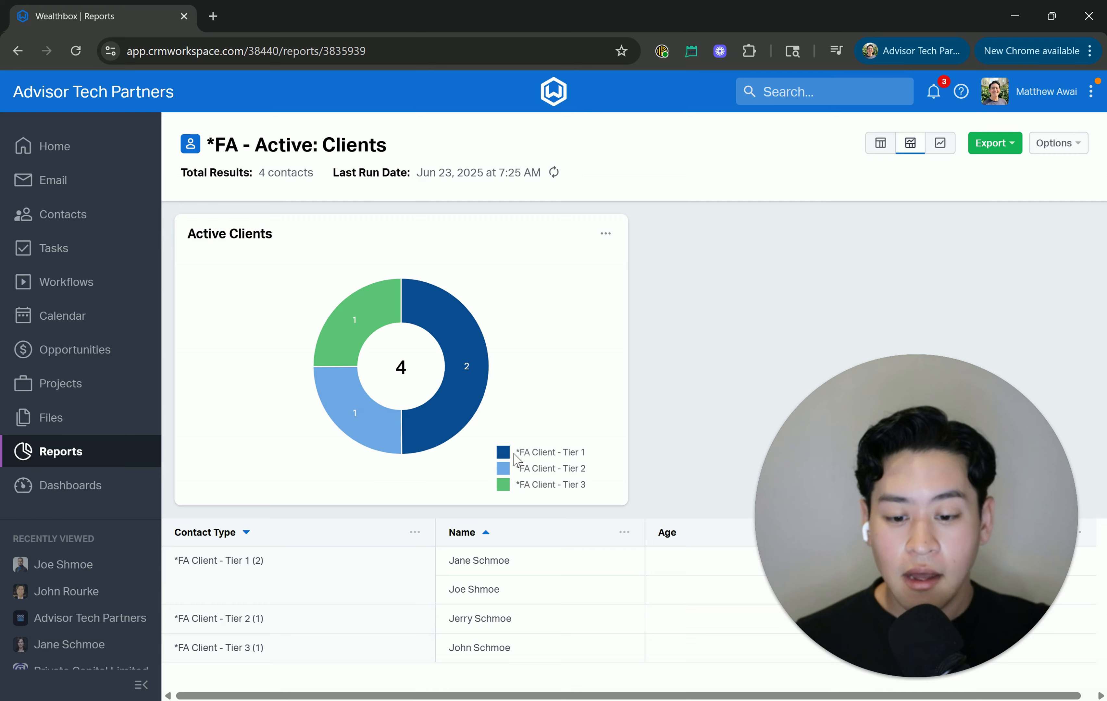
# - Check the contact count of each client tier slice in the Active Clients donut chart
pyautogui.moveTo(446, 336)
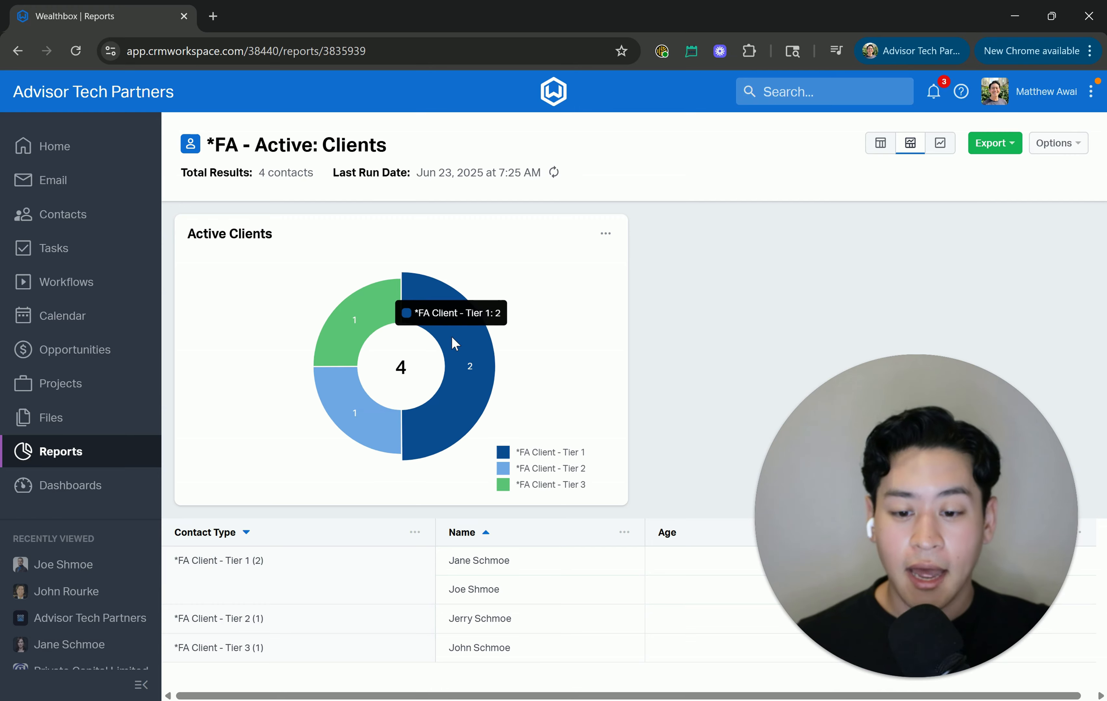
pyautogui.moveTo(386, 426)
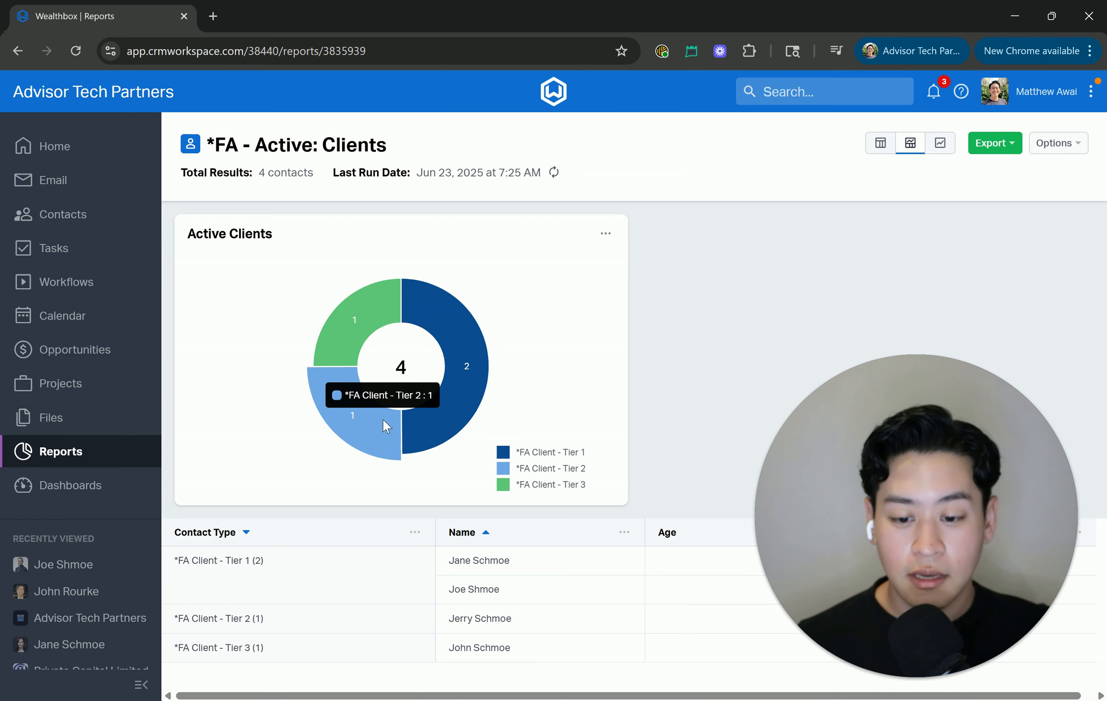
pyautogui.moveTo(351, 317)
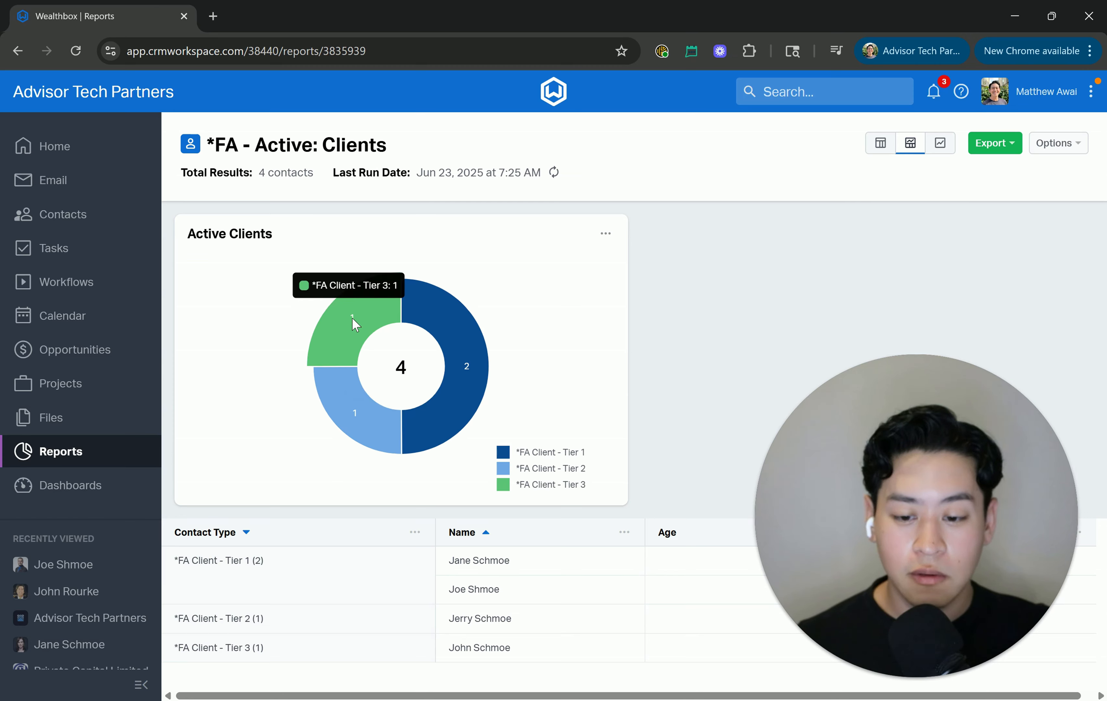